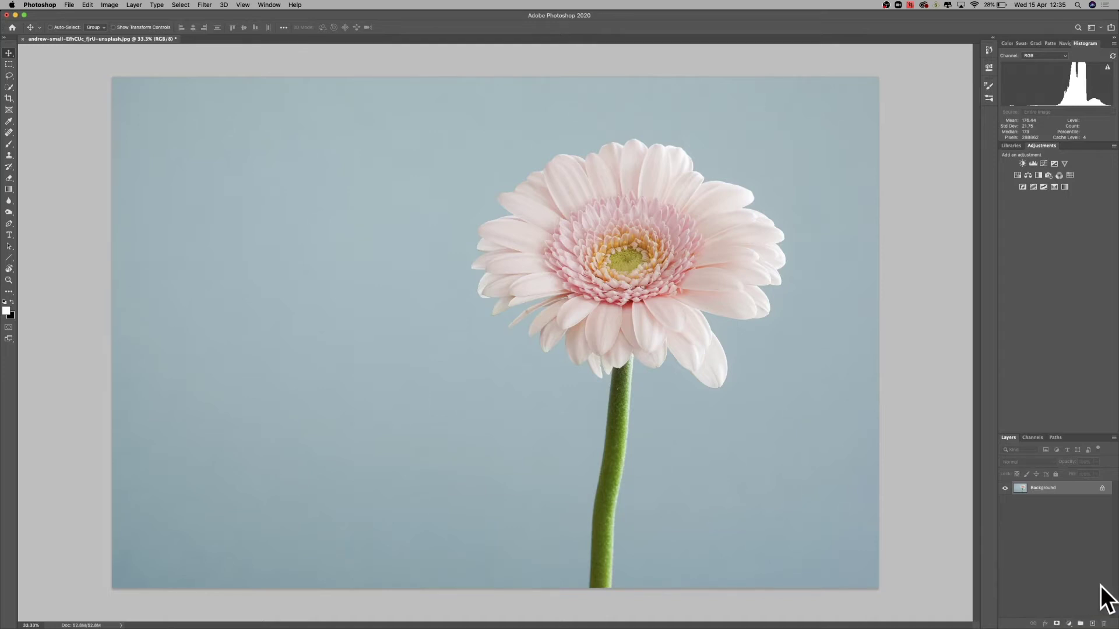
- Add an Invert adjustment layer above Background, toggling its visibility to compare with the original
click(1070, 624)
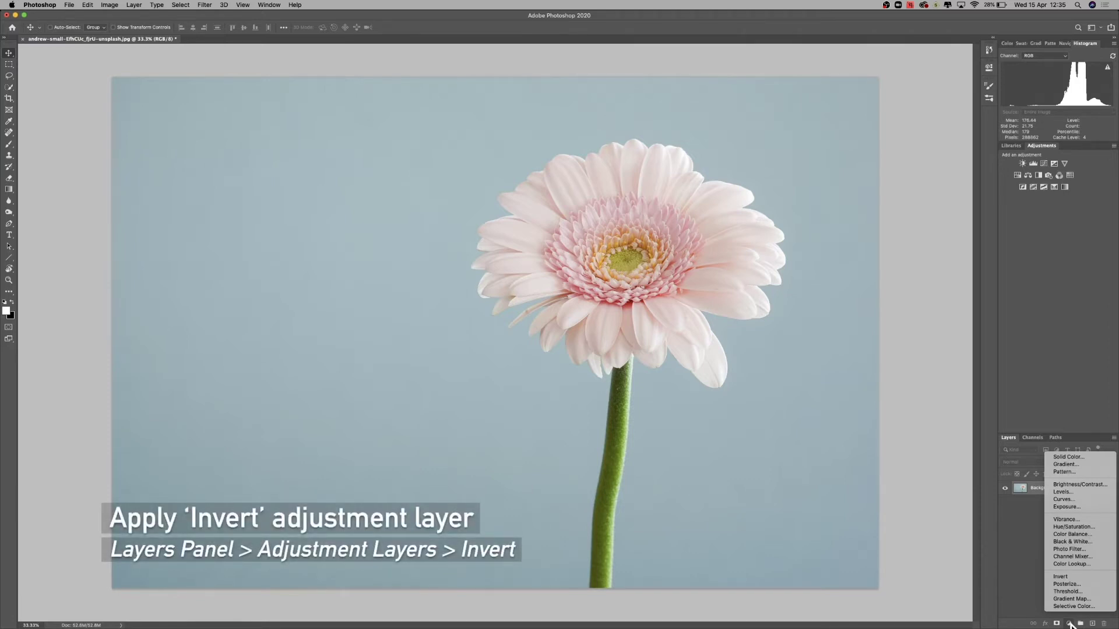
click(1065, 578)
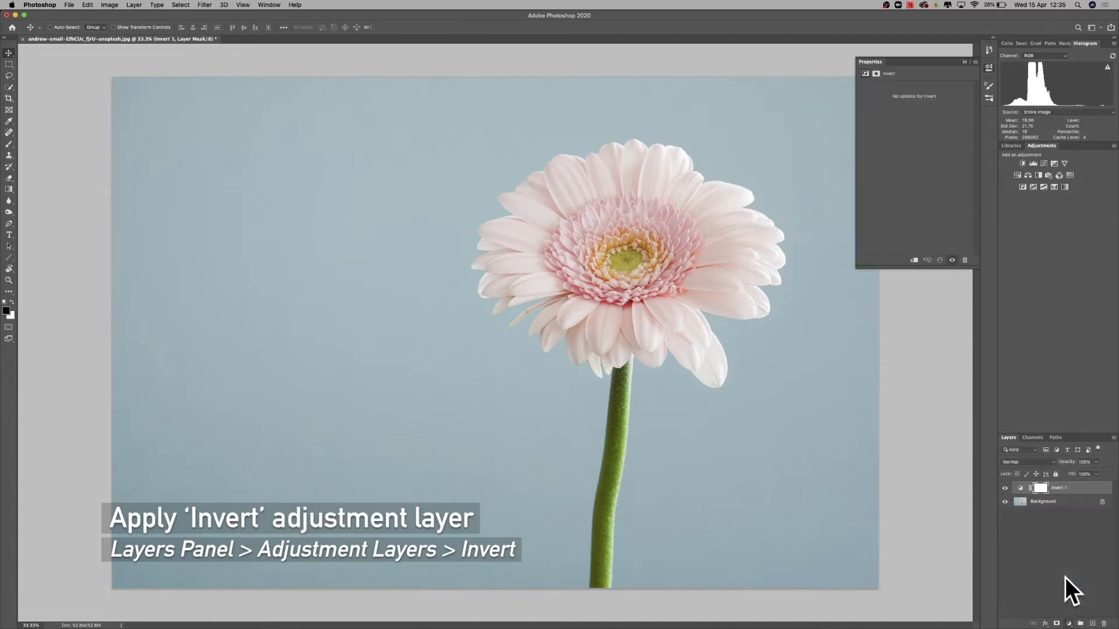
click(1004, 489)
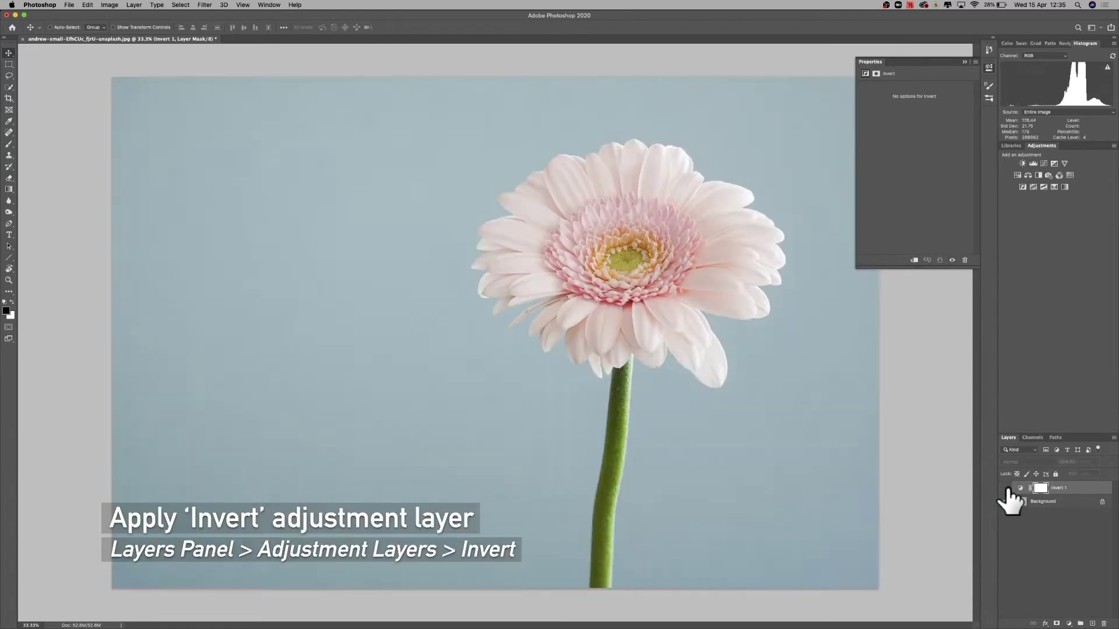
click(1004, 489)
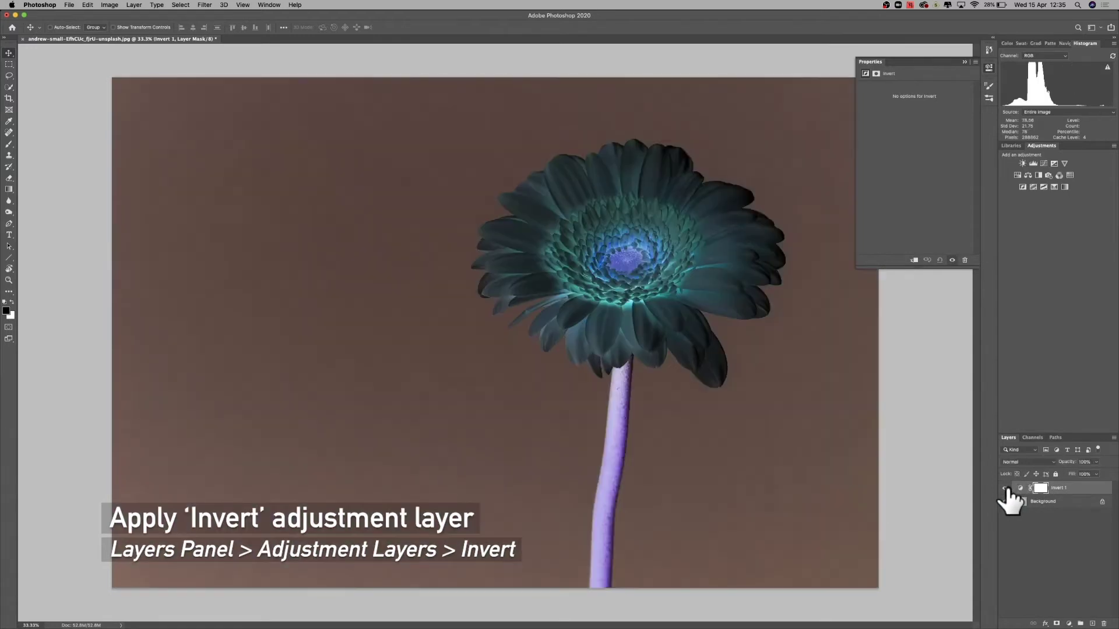
click(984, 68)
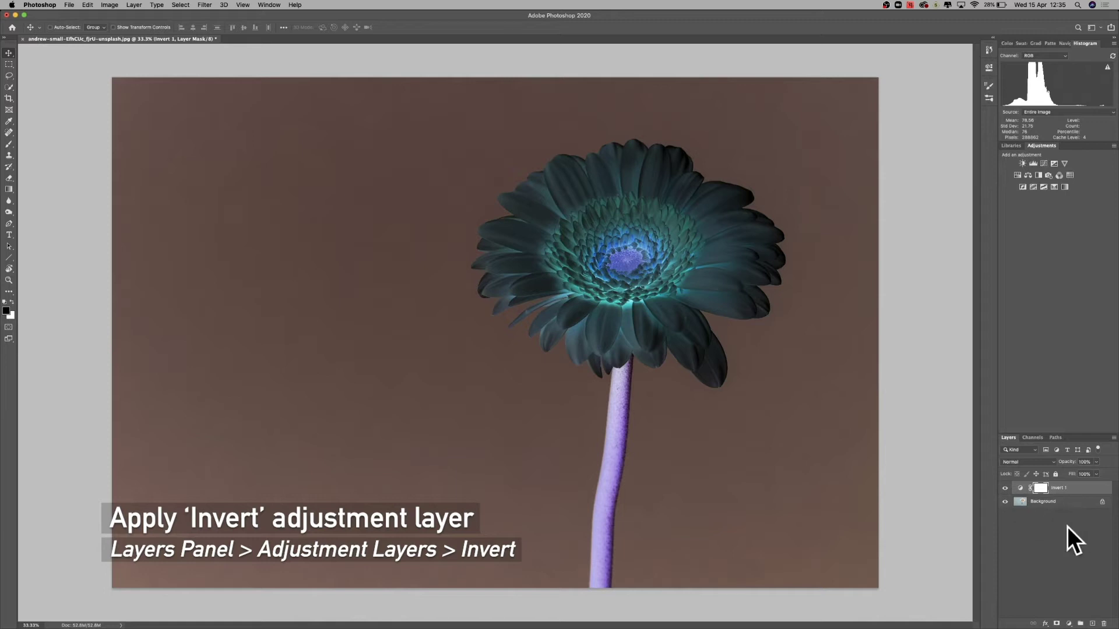
- Add a Levels adjustment layer above Invert 1, nudging its white slider slightly left
click(1069, 623)
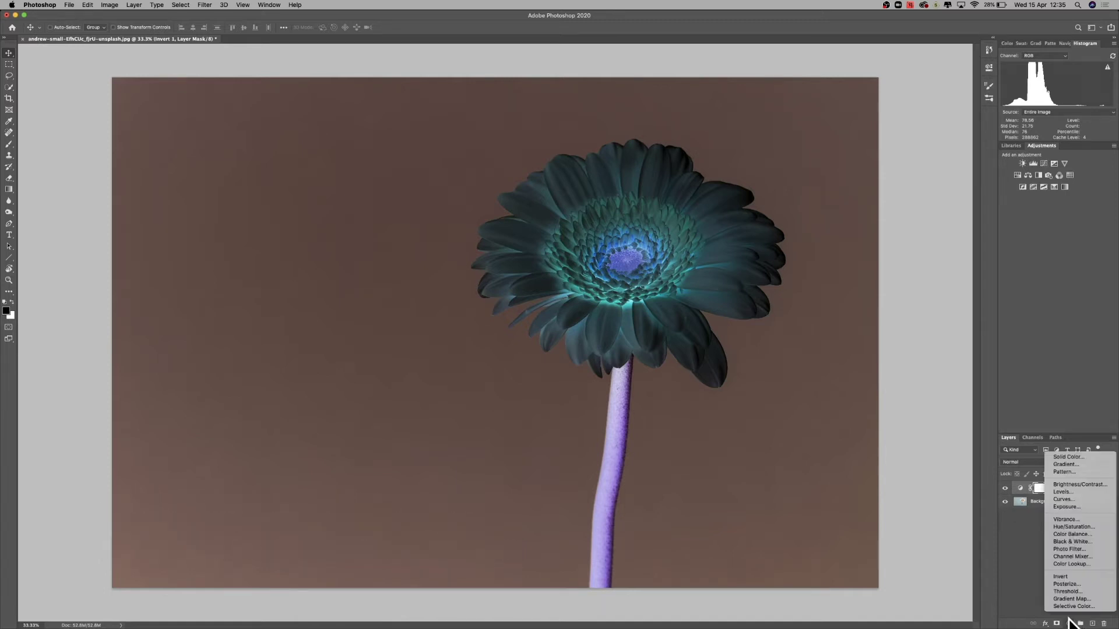
click(1081, 493)
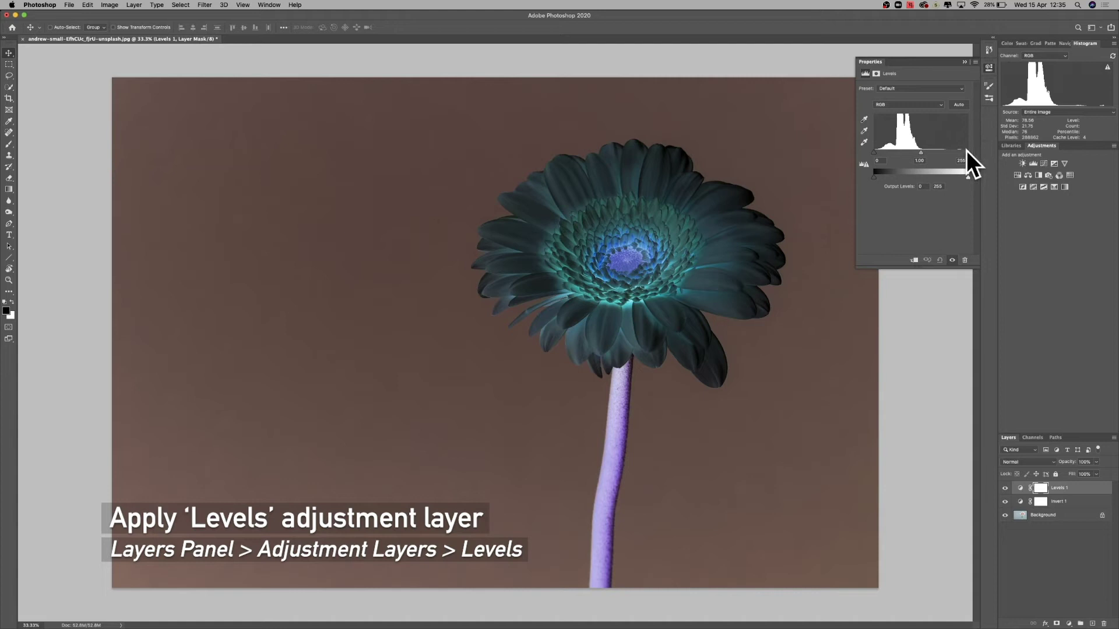
mouse_move(965, 150)
mouse_down()
mouse_move(935, 153)
mouse_move(972, 154)
mouse_move(948, 153)
mouse_up()
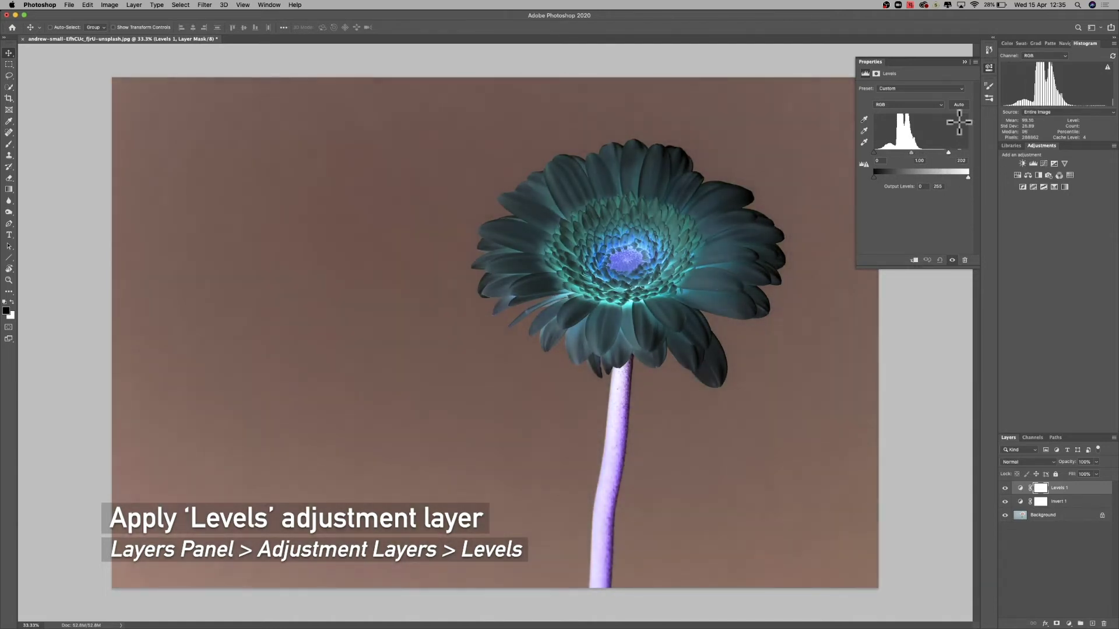
click(990, 67)
- Hide Invert 1 and toggle Levels 1 to compare the brightened original photo
click(1005, 488)
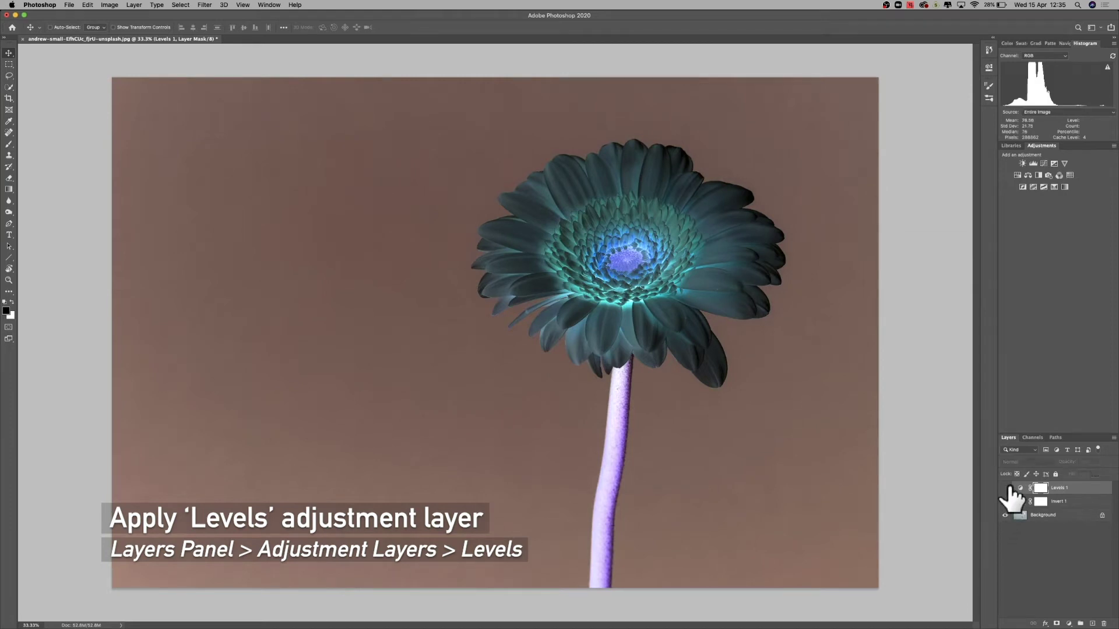
click(1005, 501)
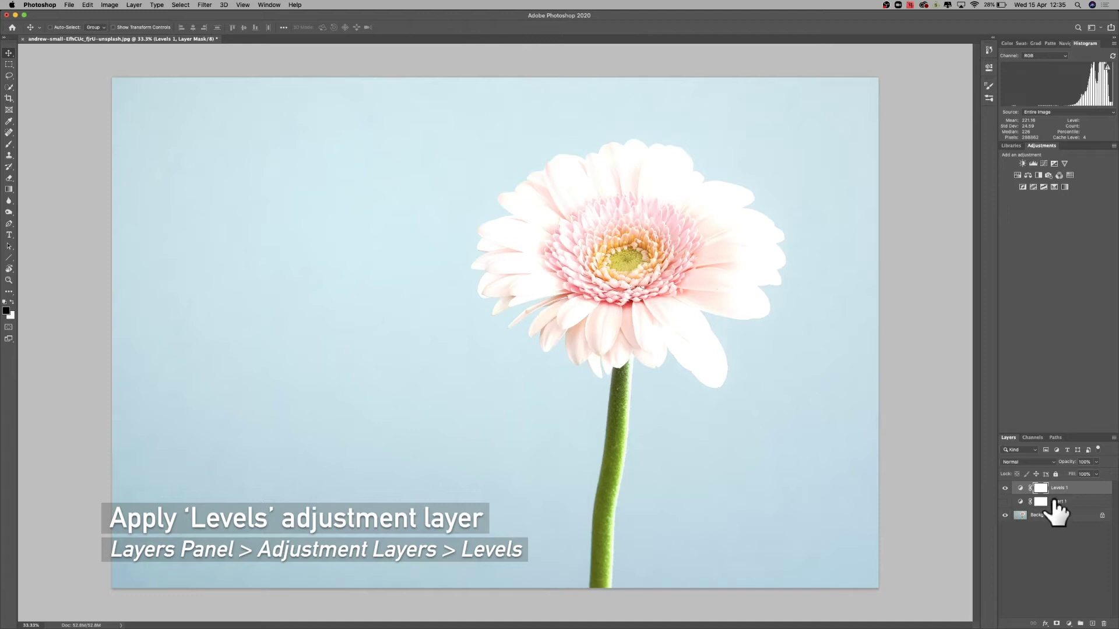
click(1006, 488)
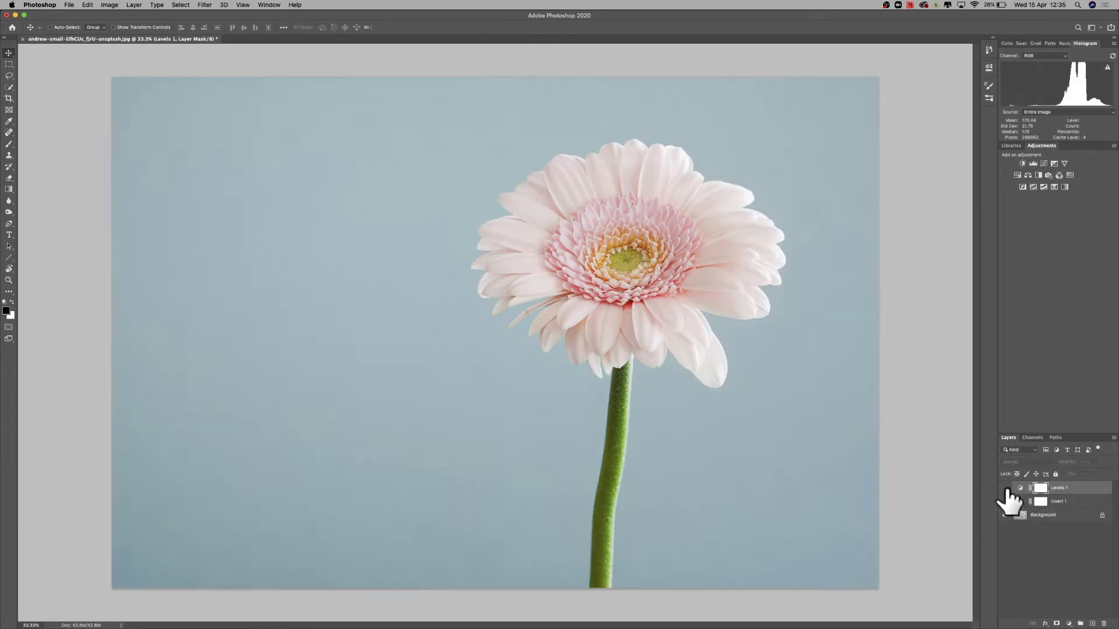
click(1006, 489)
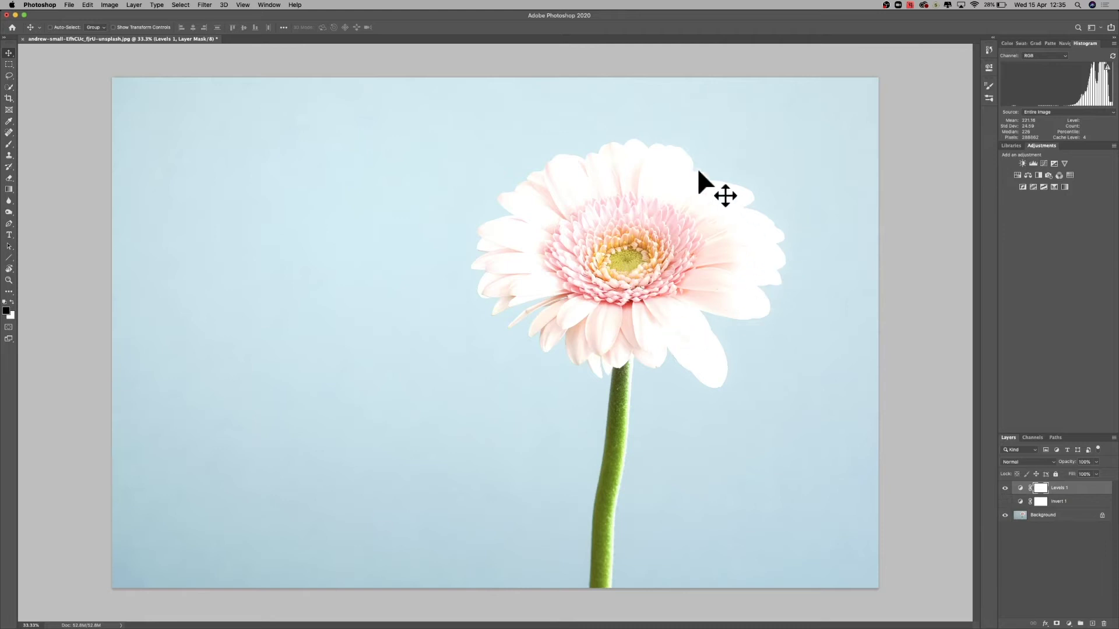
- Set Levels 1 white input back to 255, black point to 78 and midtones to 1.06
click(988, 67)
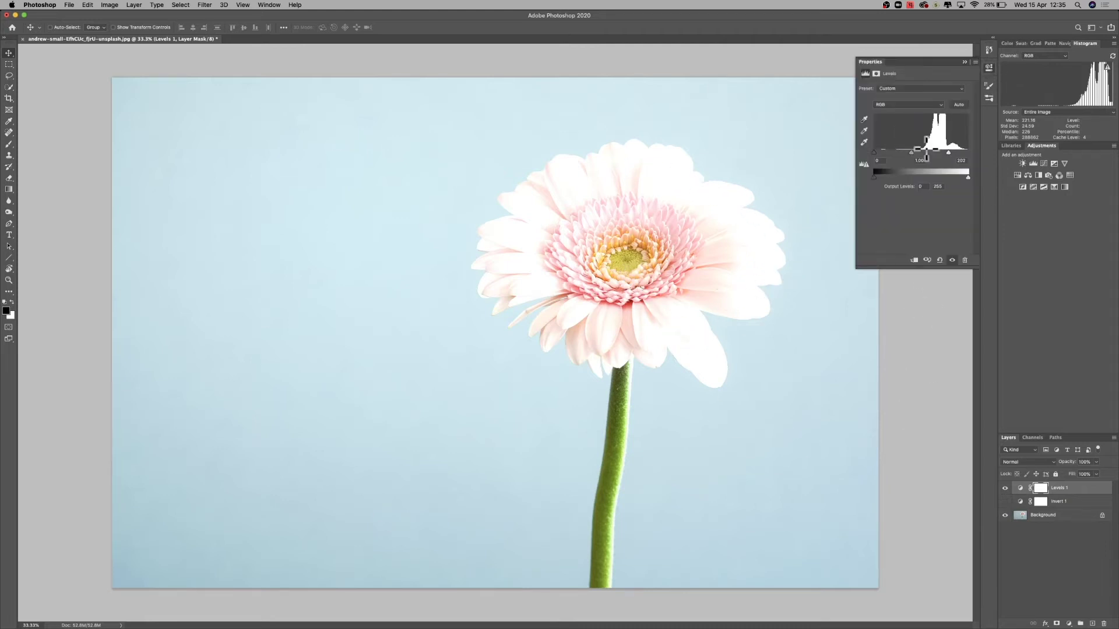
drag(947, 153, 969, 155)
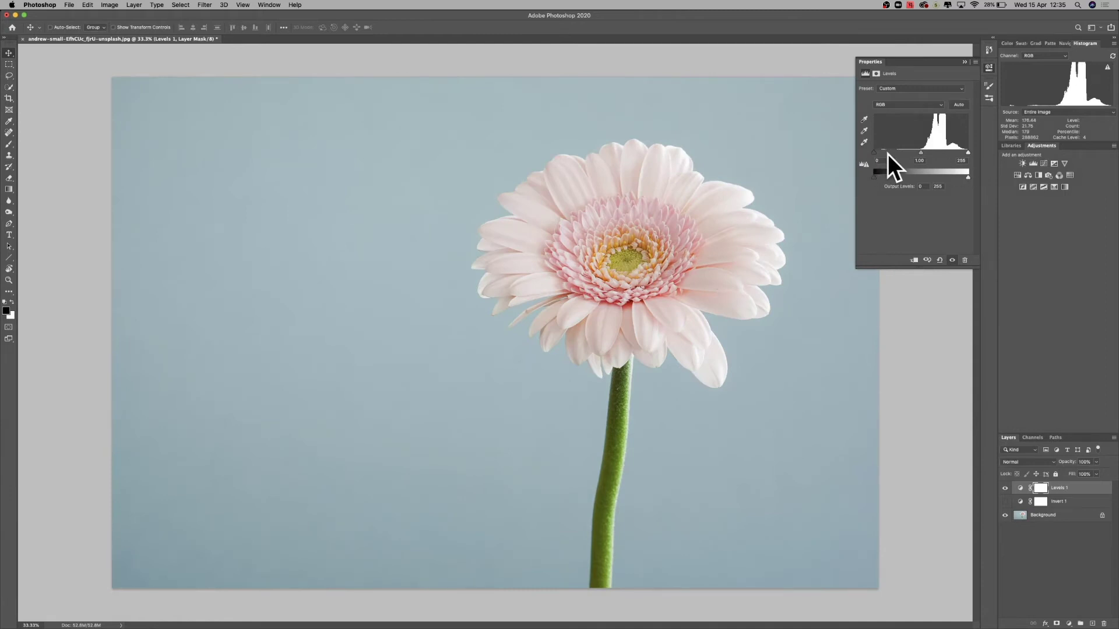
drag(876, 153, 901, 153)
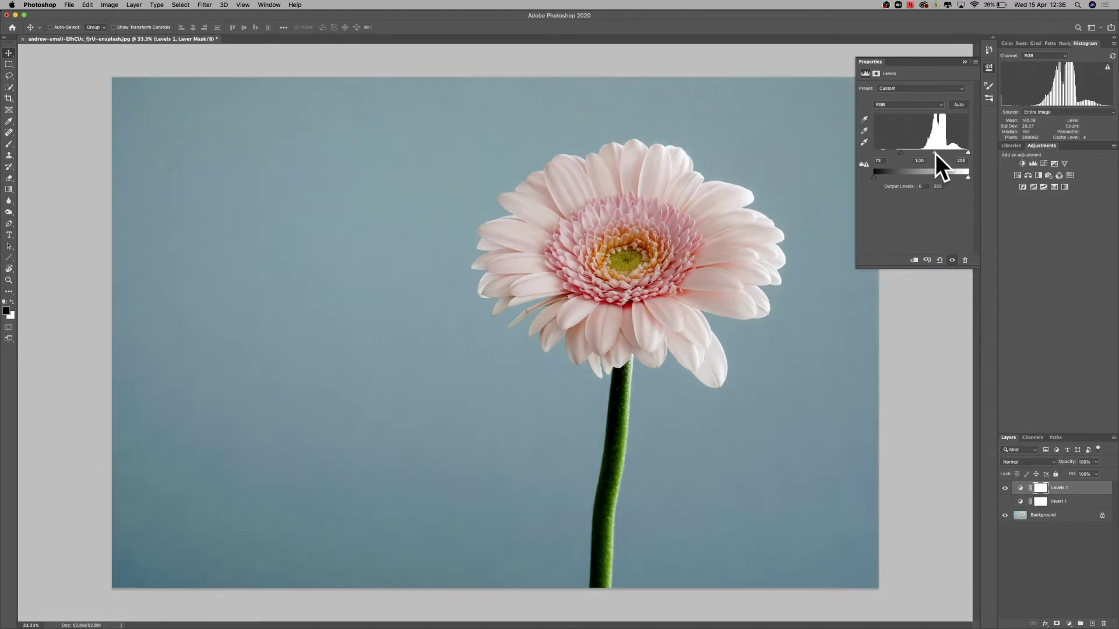
drag(935, 153, 936, 153)
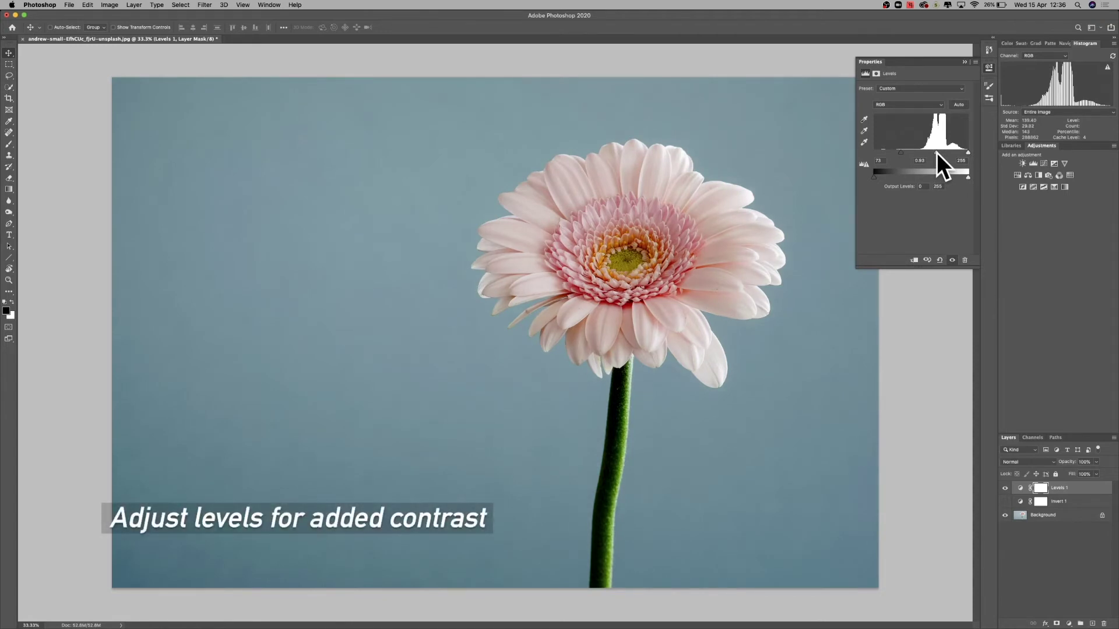
drag(936, 152, 903, 153)
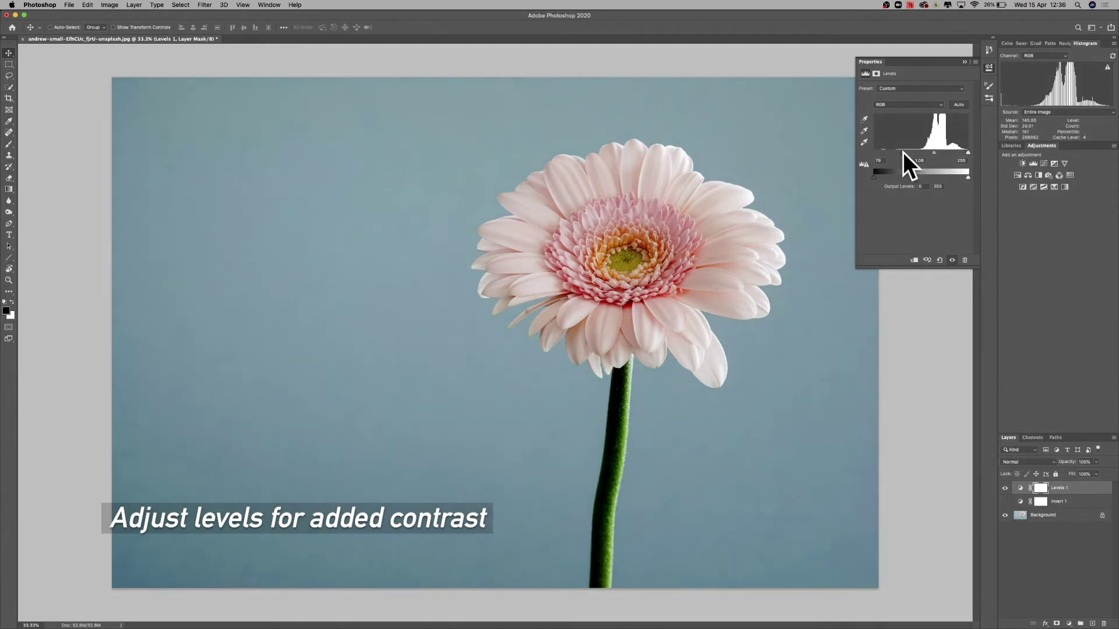
- Make the Background visible and turn the Invert 1 negative back on
click(994, 69)
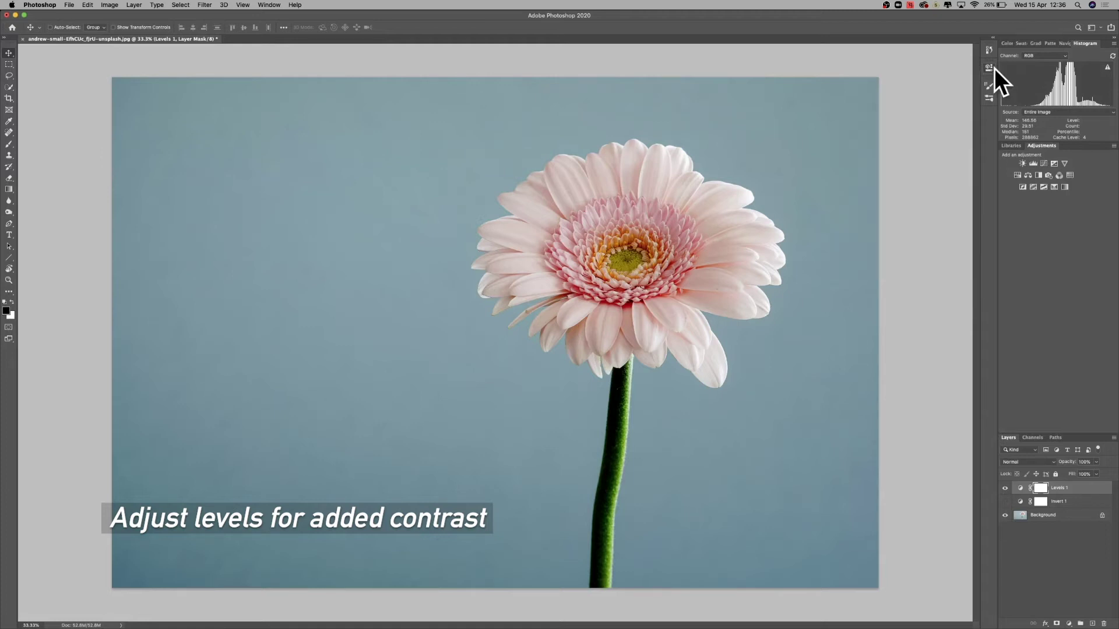
click(1004, 515)
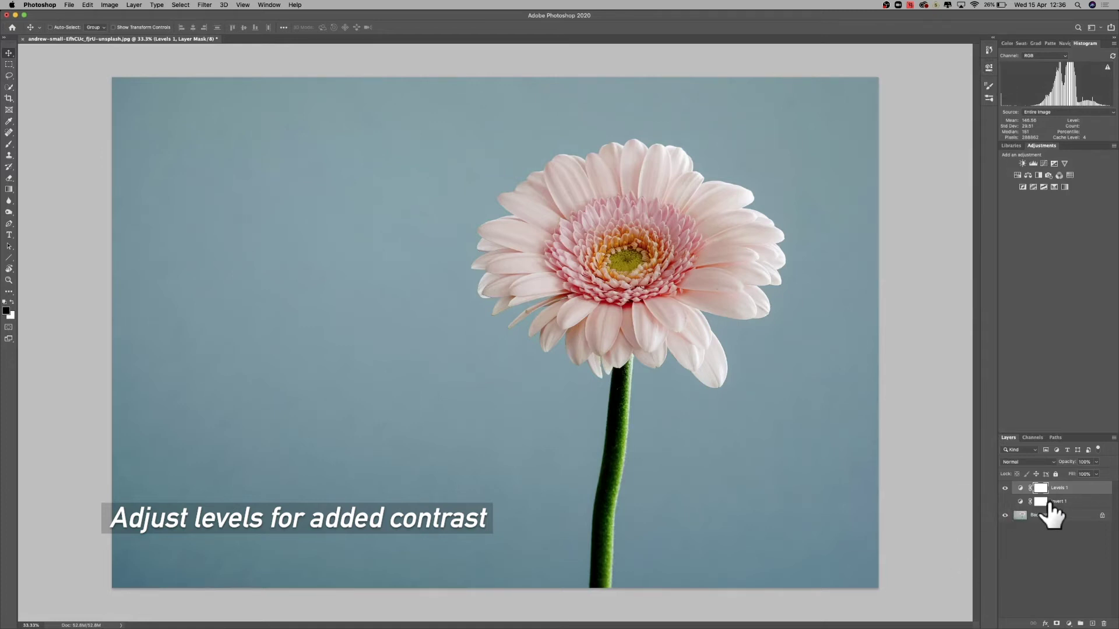
click(1004, 501)
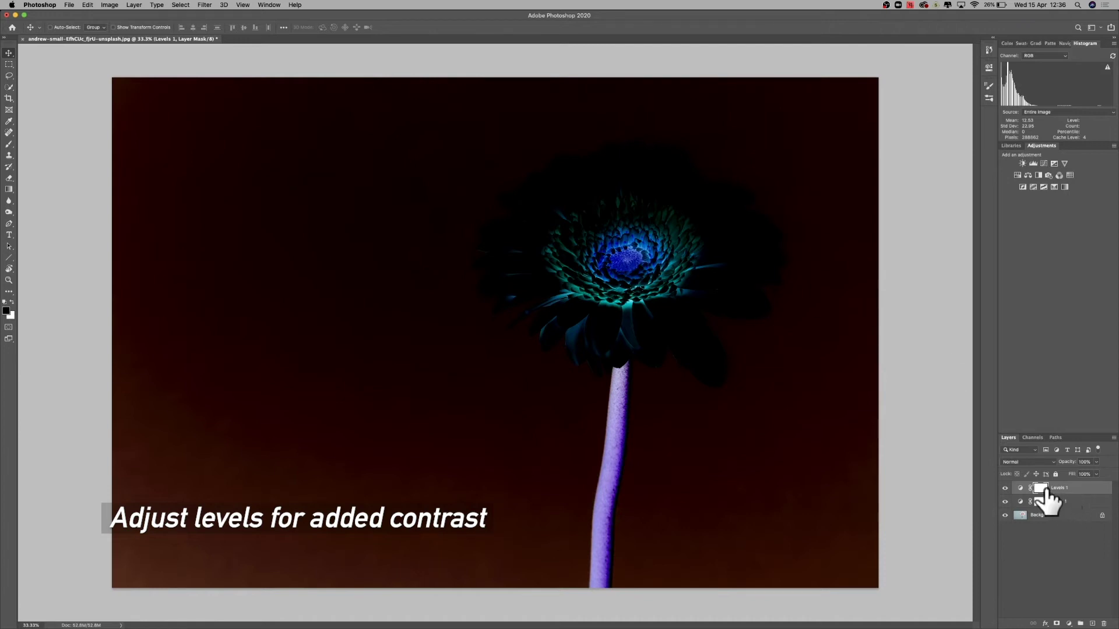
- Lower the Levels 1 black input to about 34 to lighten the negative's brown background
double_click(1020, 488)
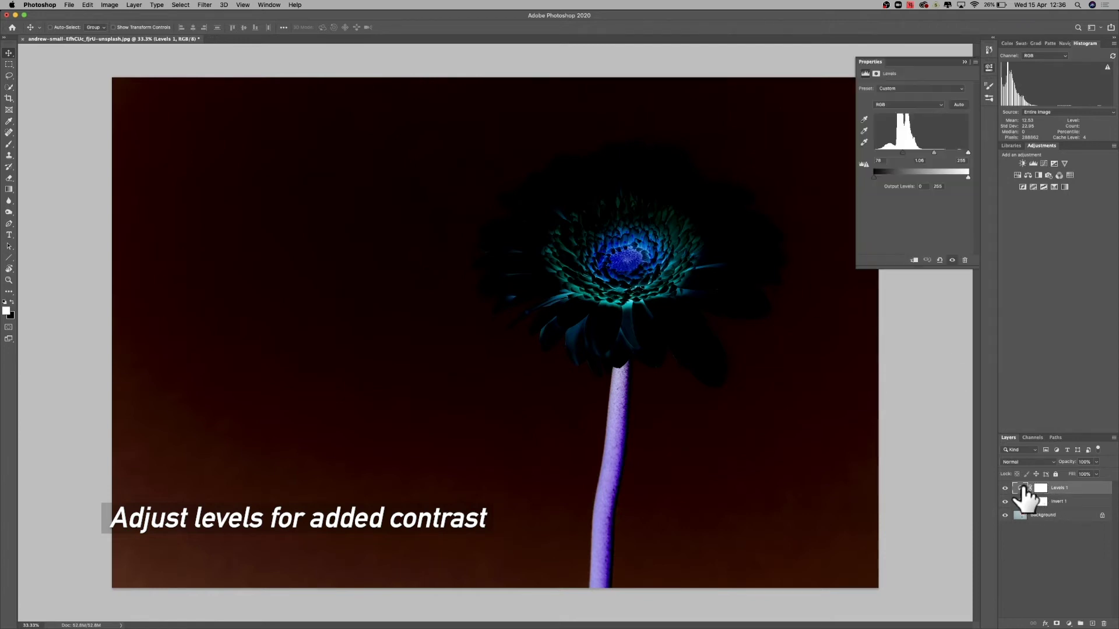
mouse_move(969, 152)
mouse_down()
mouse_move(922, 155)
mouse_move(970, 163)
mouse_up()
drag(902, 153, 886, 153)
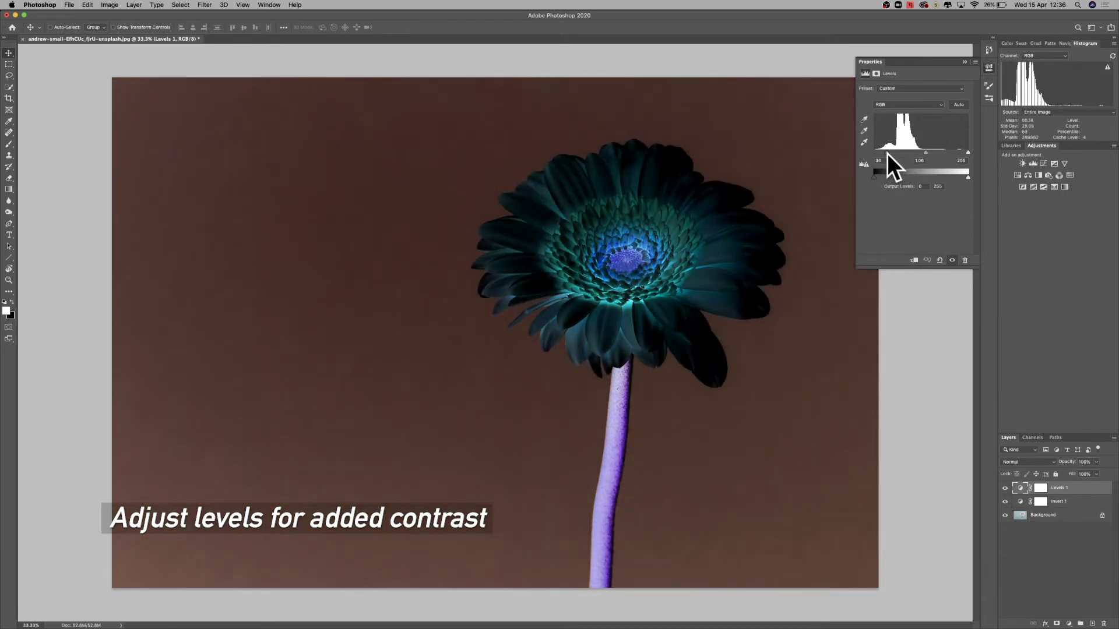
click(989, 70)
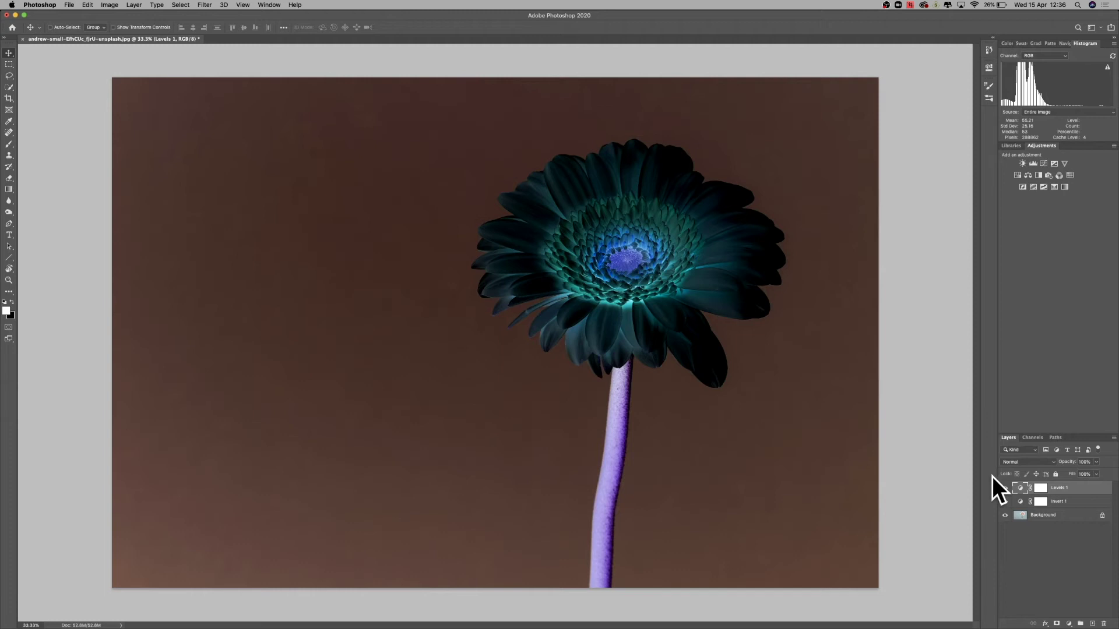
- Add a Black & White adjustment layer on top to turn the negative grey
click(1069, 623)
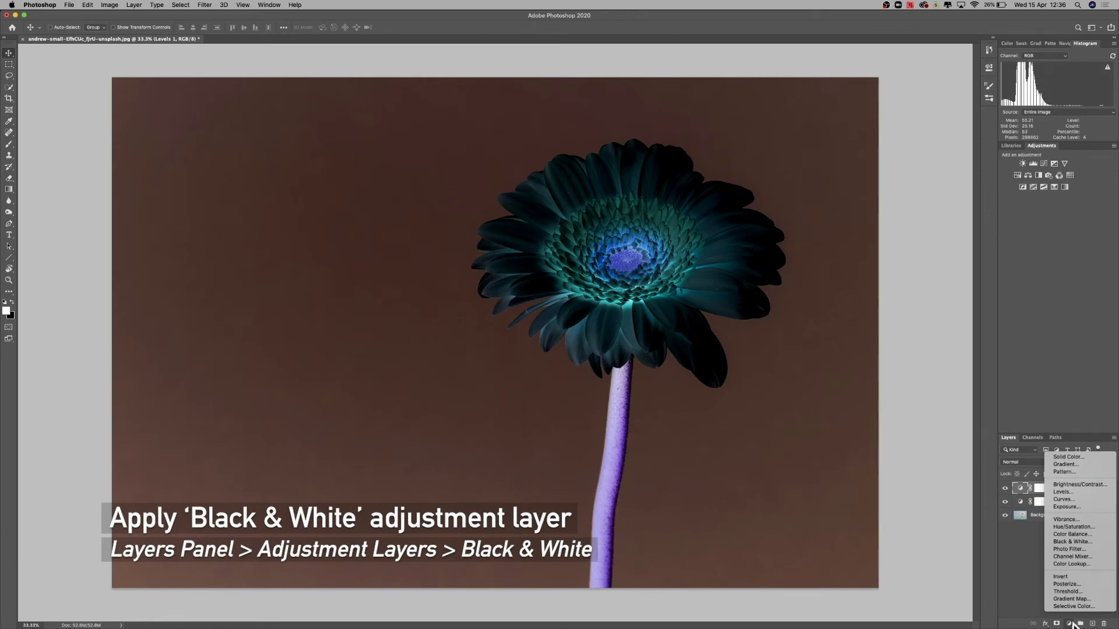
click(1079, 543)
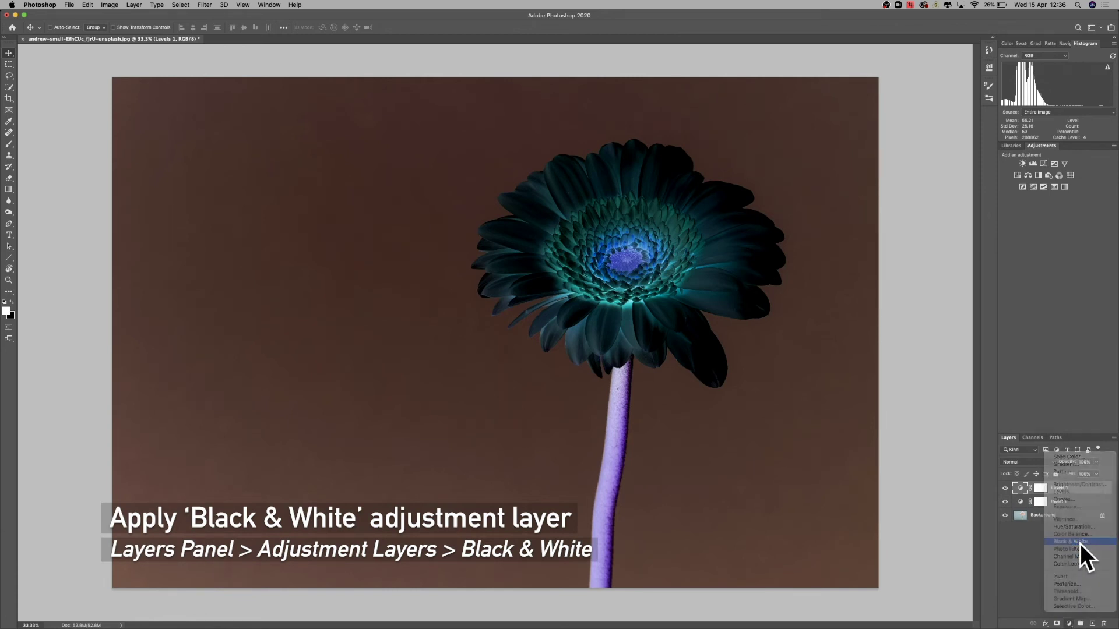
click(987, 69)
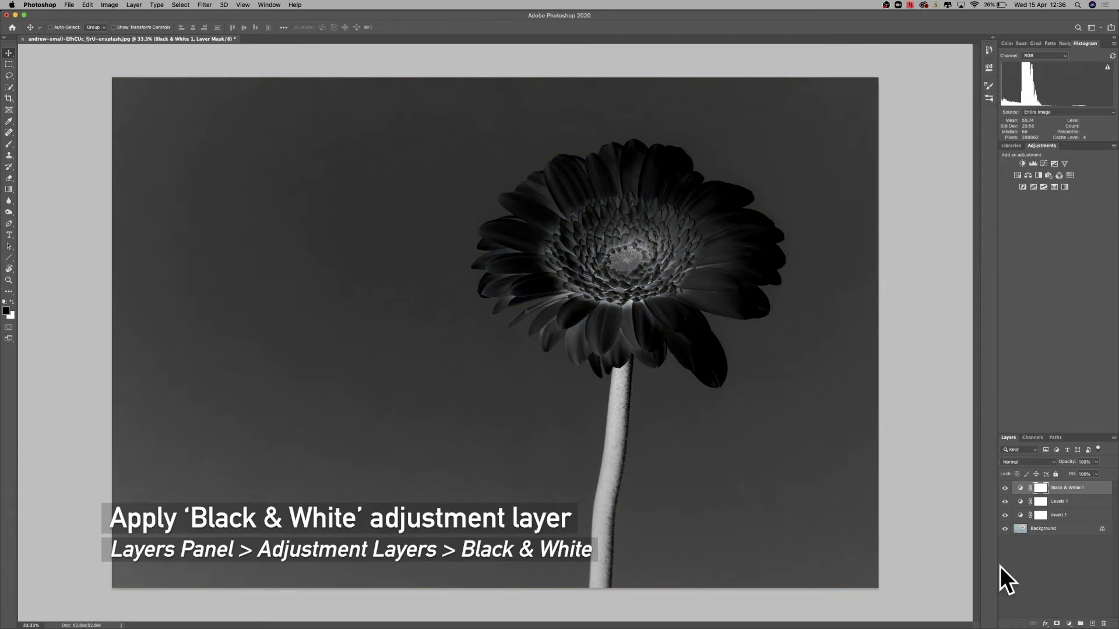
- Drag the Black & White Reds slider down to deepen the petals' grey, with Invert 1 hidden to judge
click(988, 68)
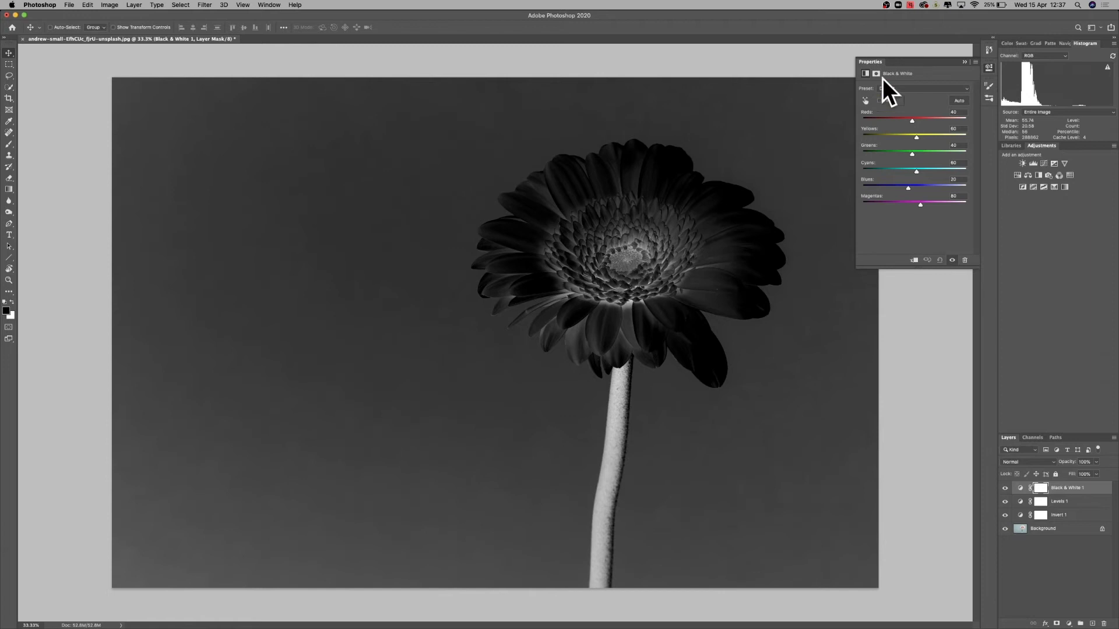
mouse_move(910, 120)
mouse_down()
mouse_move(897, 119)
mouse_move(937, 127)
mouse_move(900, 131)
mouse_up()
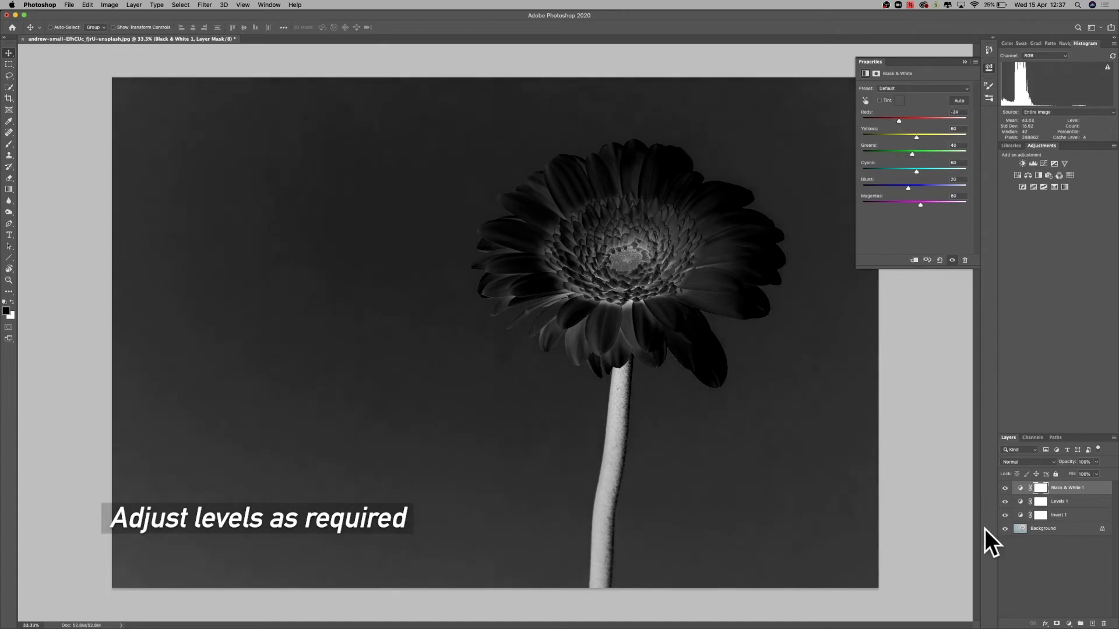
click(1005, 516)
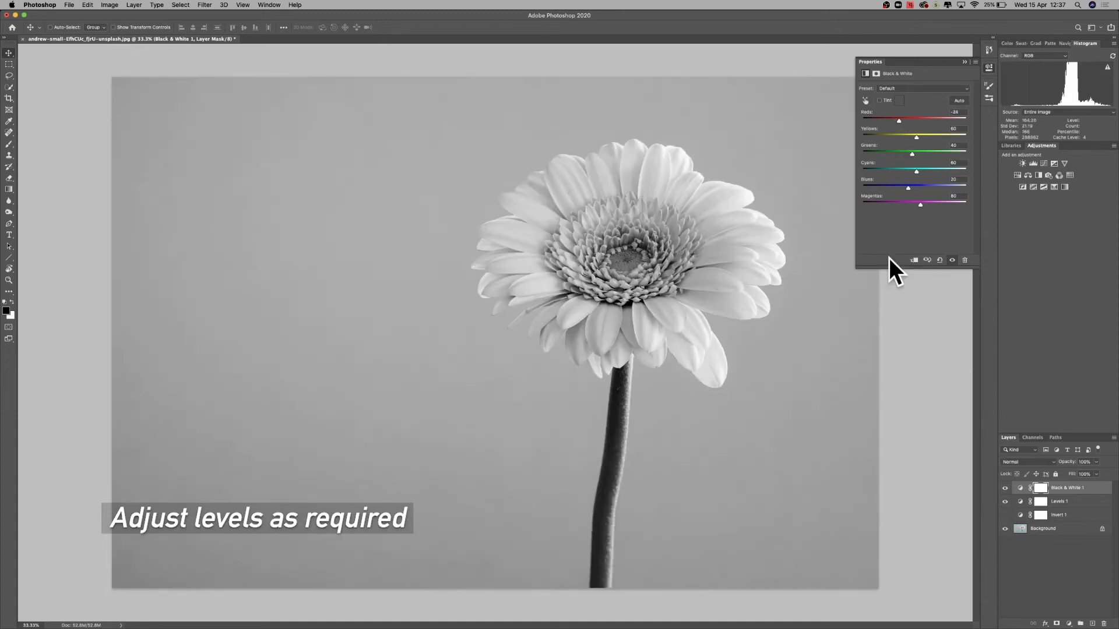
drag(897, 120, 914, 193)
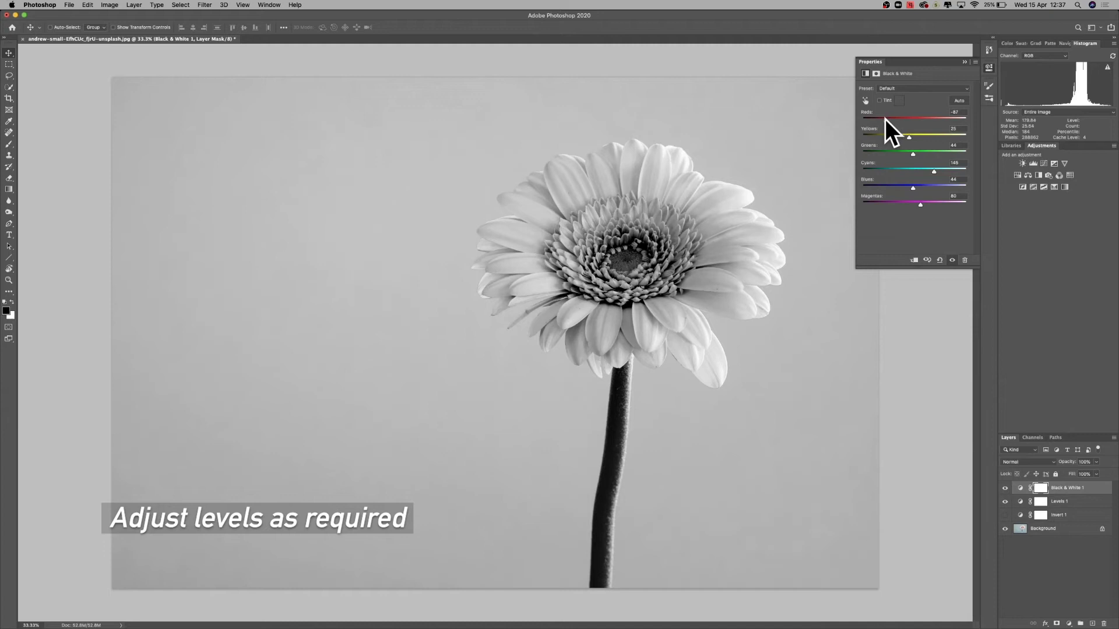
drag(885, 119, 885, 127)
click(989, 67)
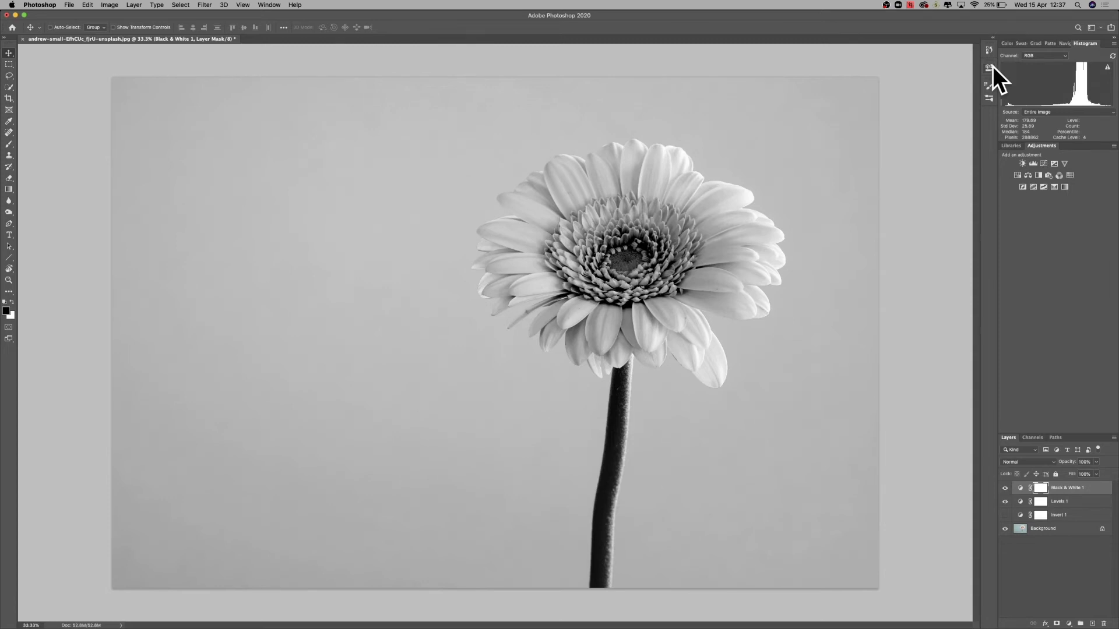
- Nudge the Levels black point up, then toggle Invert, Black & White and Levels visibility to compare
double_click(1021, 503)
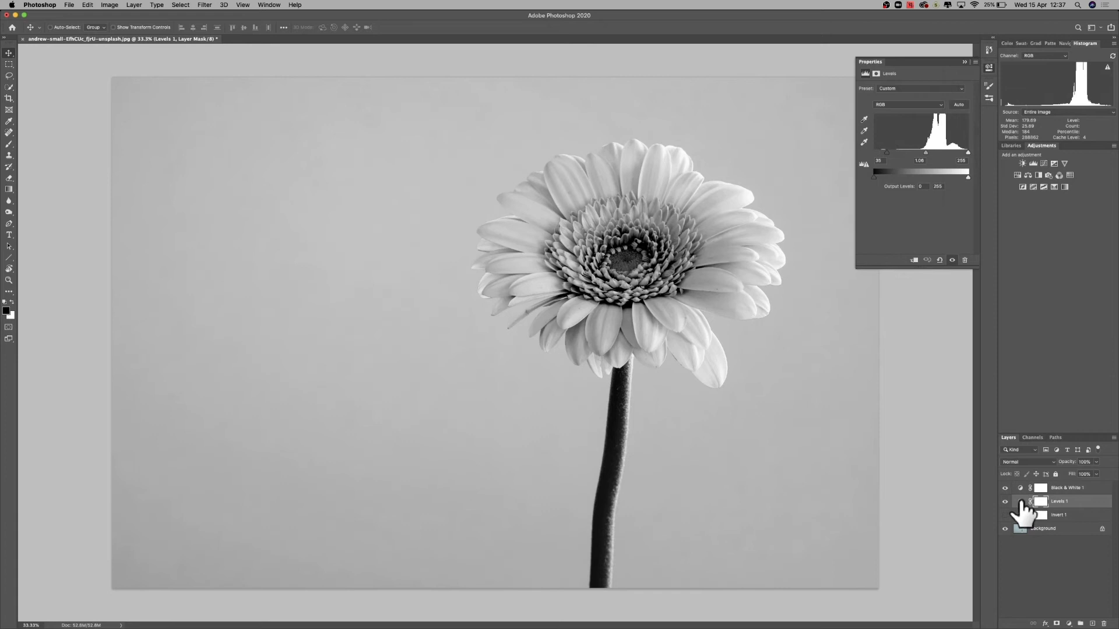
mouse_move(887, 151)
mouse_down()
mouse_move(908, 156)
mouse_move(892, 152)
mouse_up()
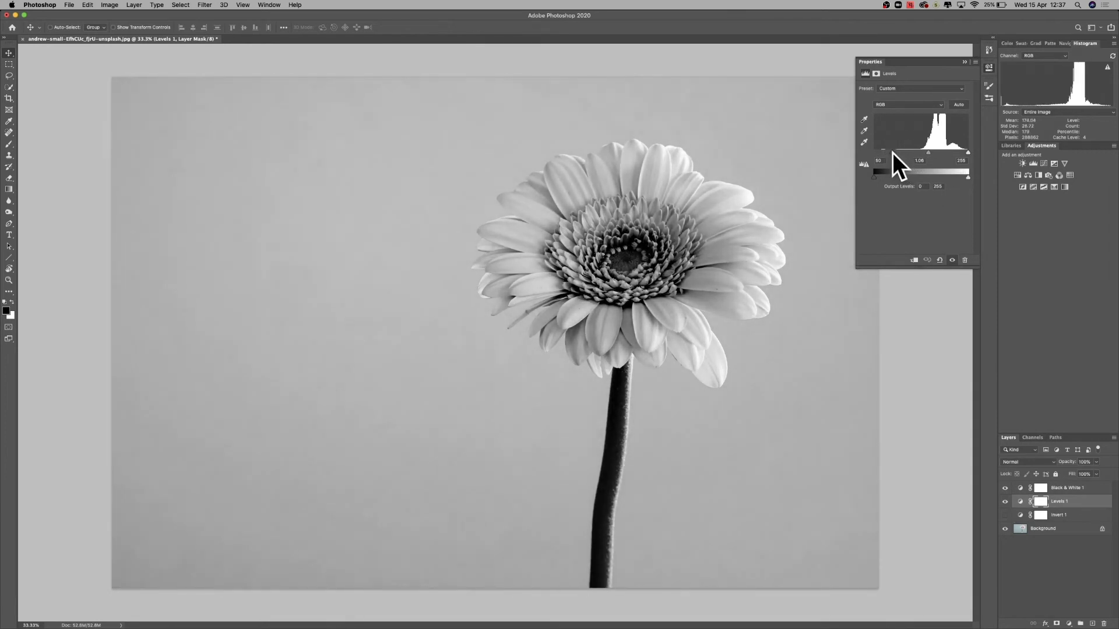
click(990, 71)
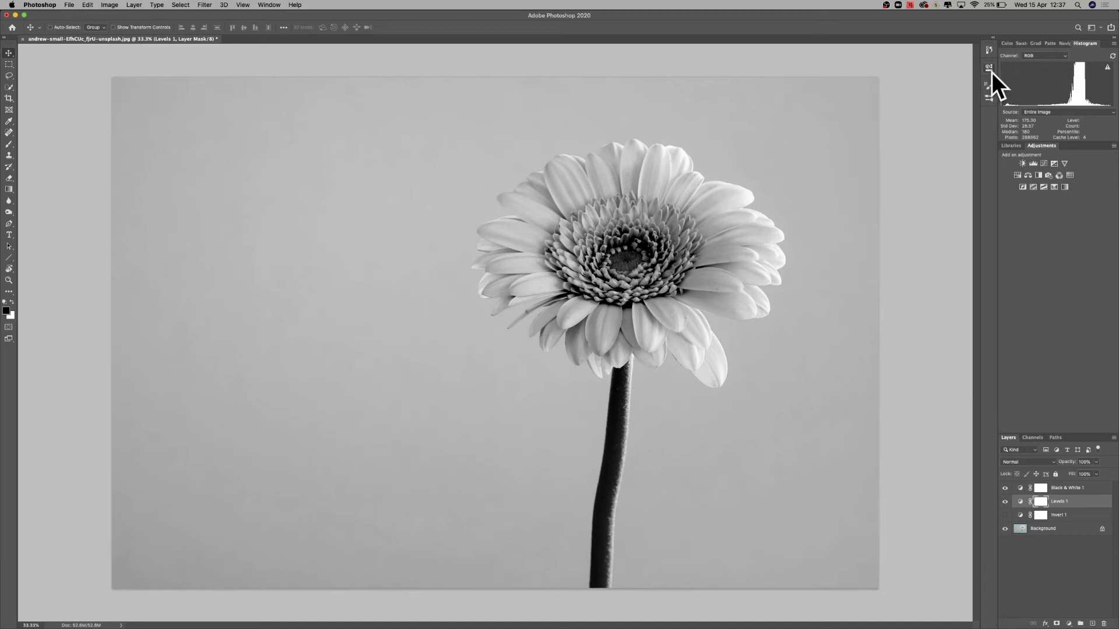
click(1004, 515)
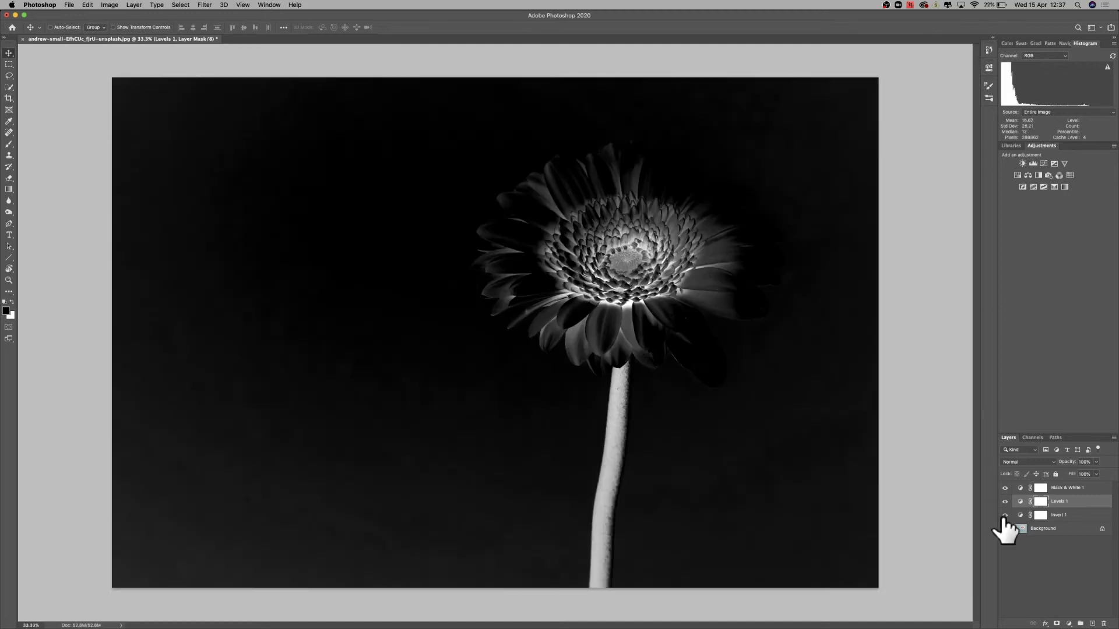
click(1005, 488)
click(1005, 488)
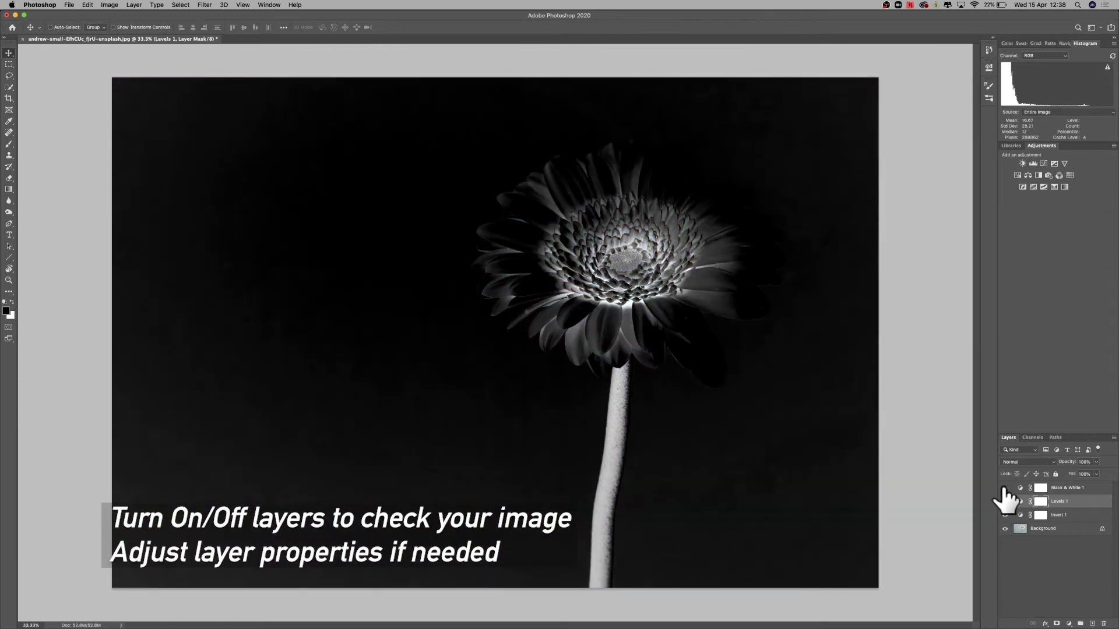
click(1005, 502)
click(1004, 502)
click(1005, 502)
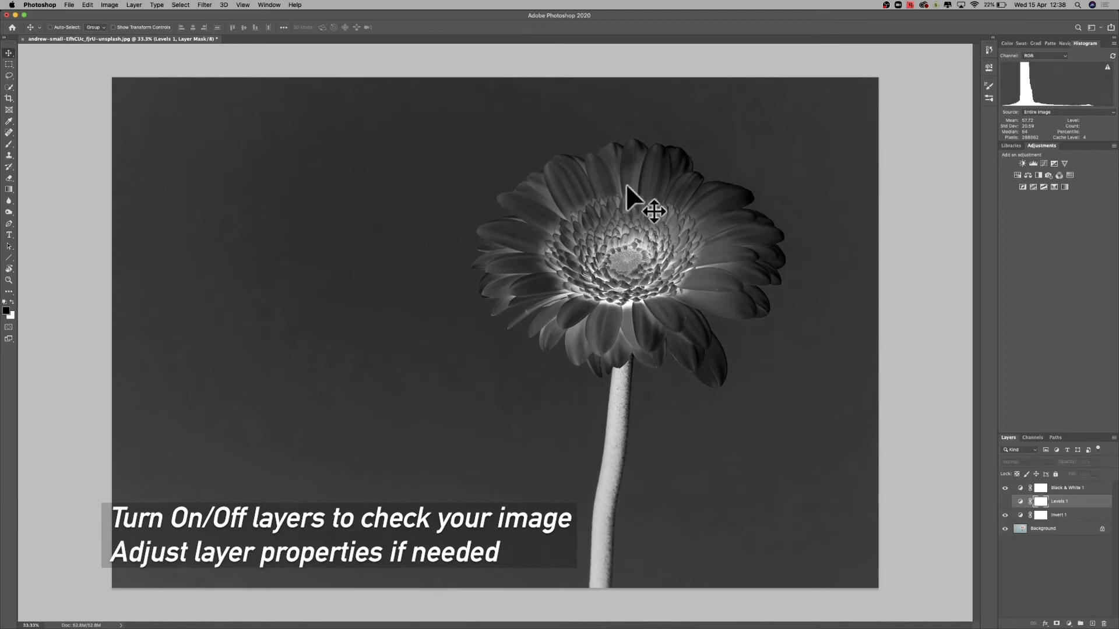
click(1005, 501)
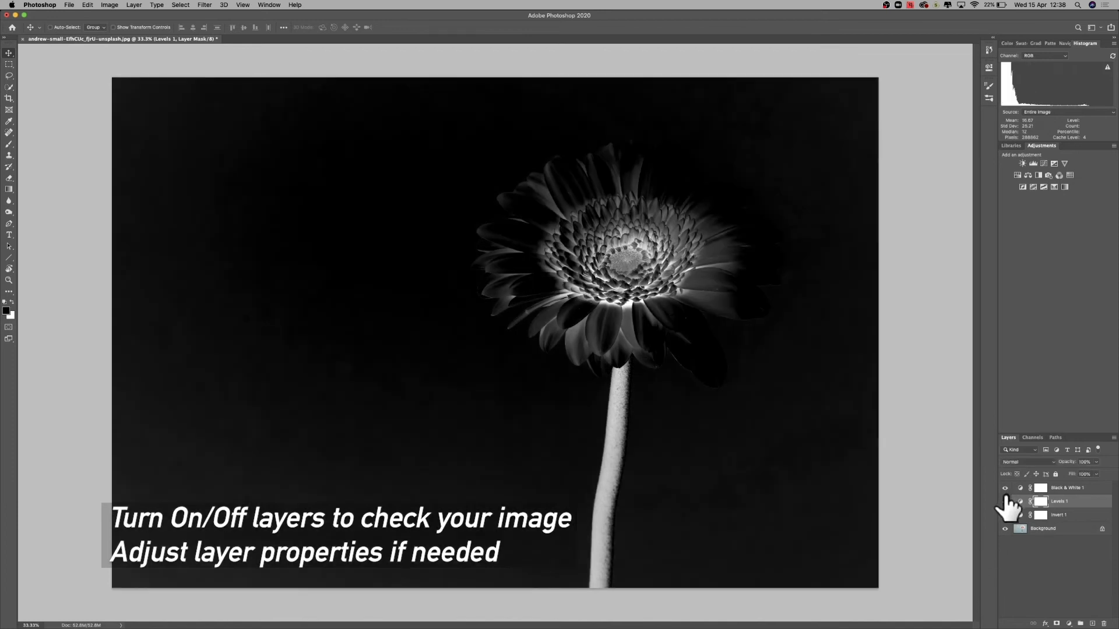
- Set the Levels black point to about 19 with white at 255, then restore the inversion
click(991, 64)
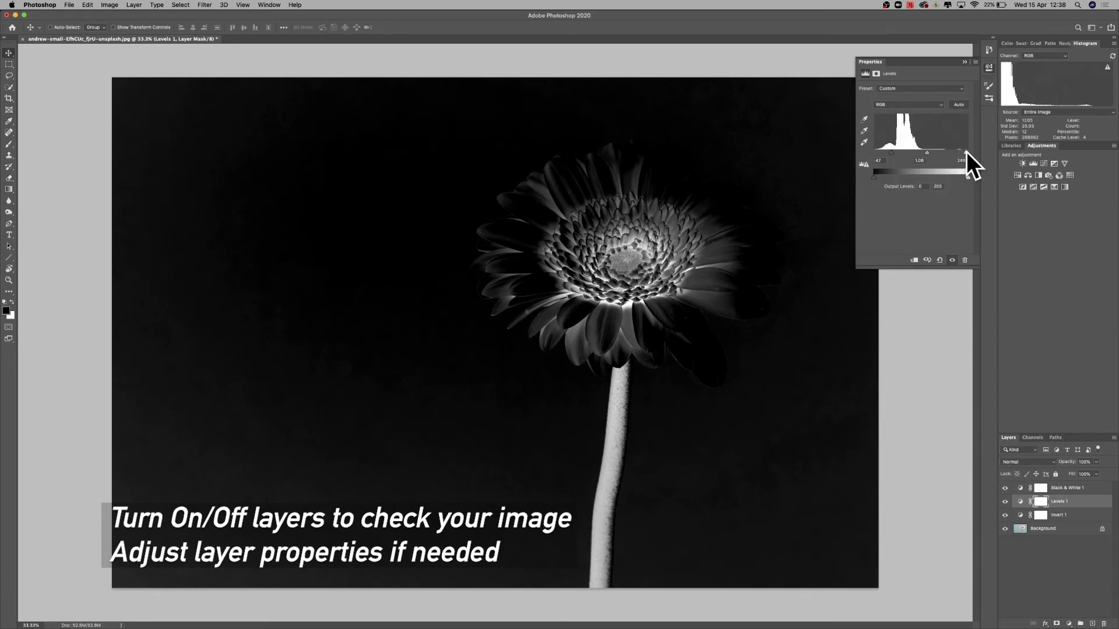
mouse_move(966, 152)
mouse_down()
mouse_move(946, 150)
mouse_move(967, 153)
mouse_up()
drag(890, 152, 881, 153)
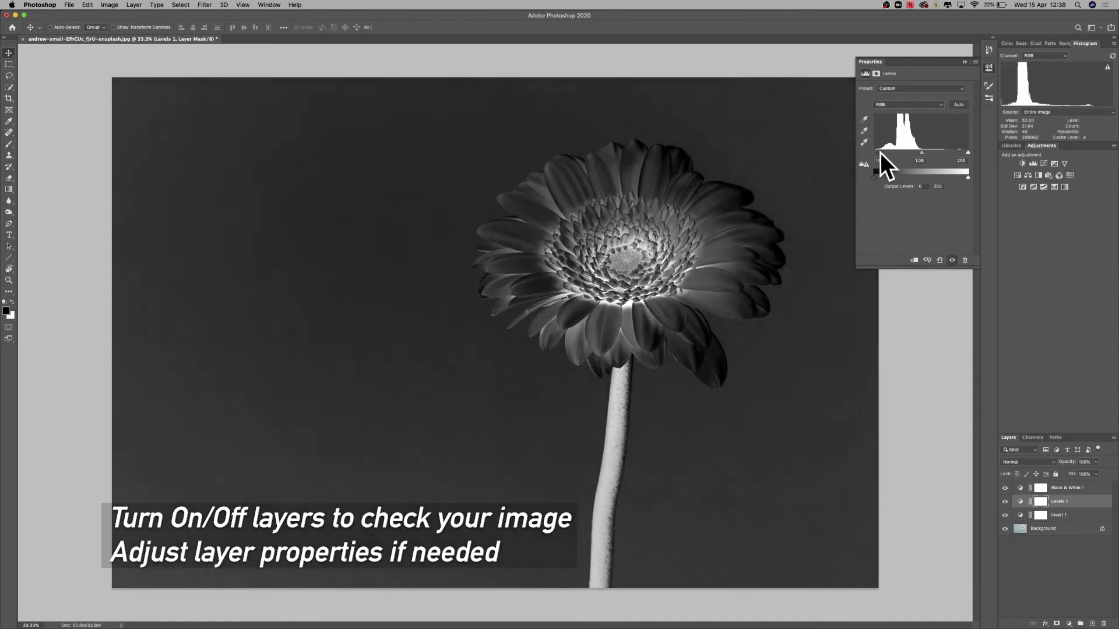
click(990, 65)
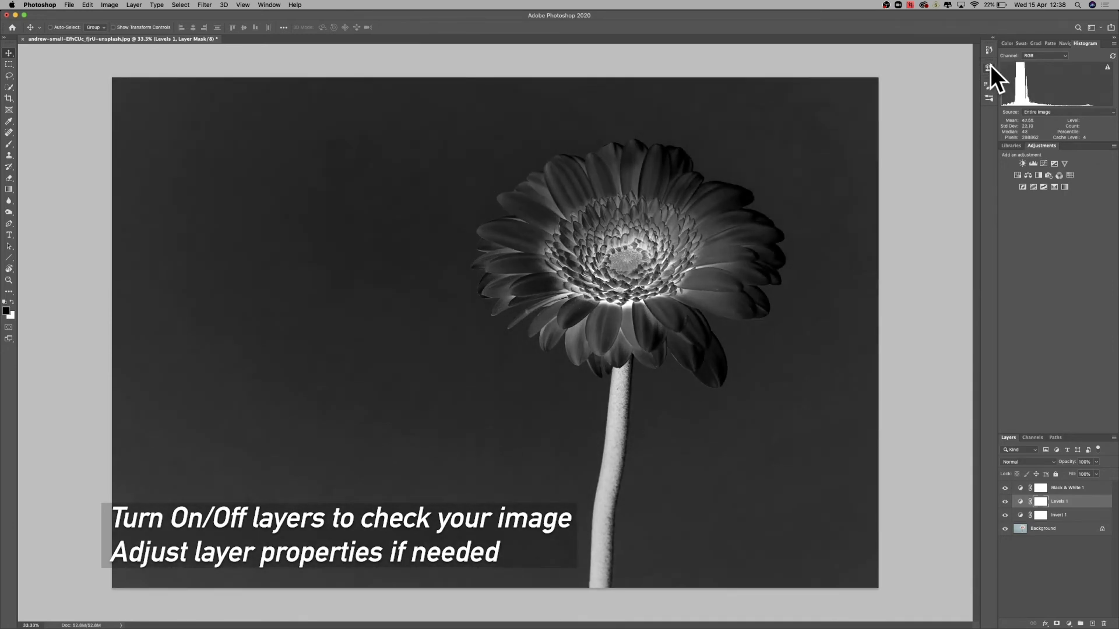
click(1005, 515)
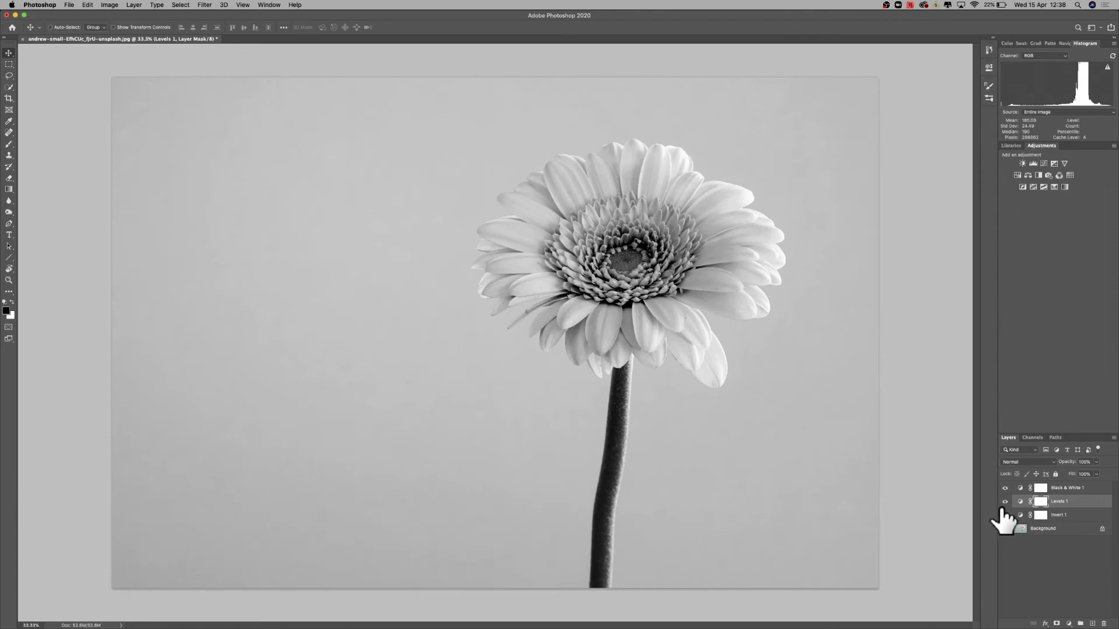
click(1003, 514)
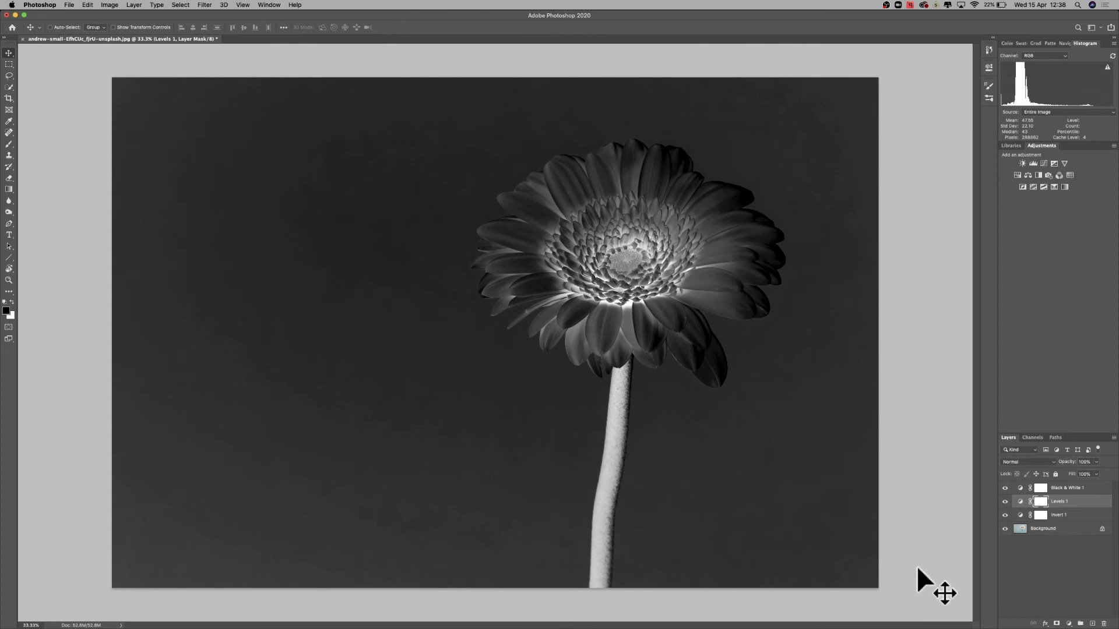
- In the SC-P600 Print Settings pane, choose Epson Premium Semigloss and SuperFine – 1440dpi, then save
click(69, 2)
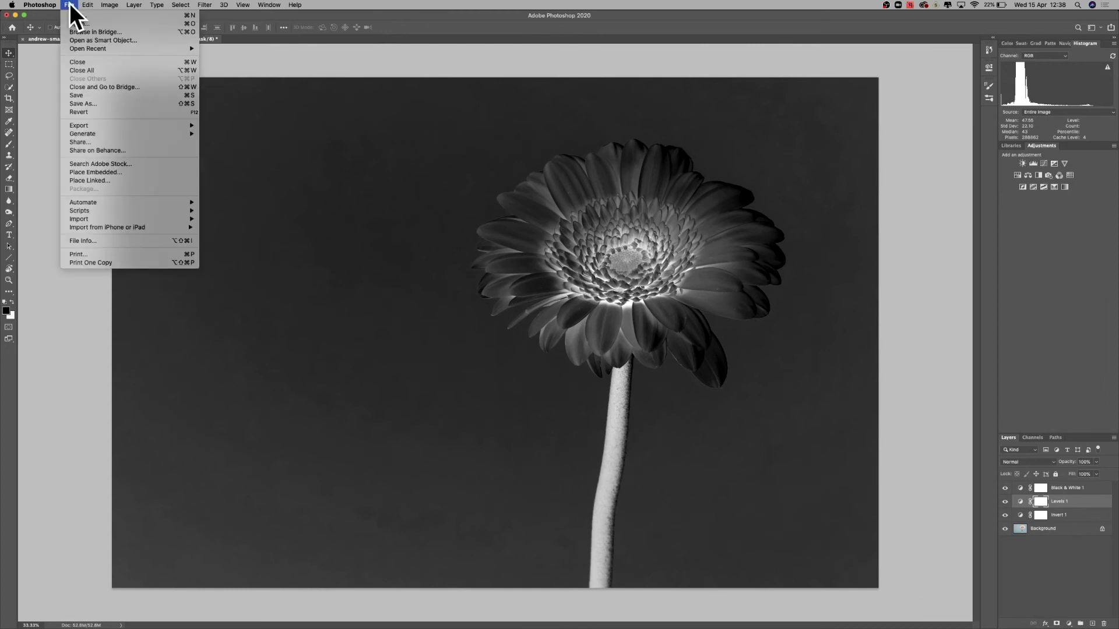
click(159, 252)
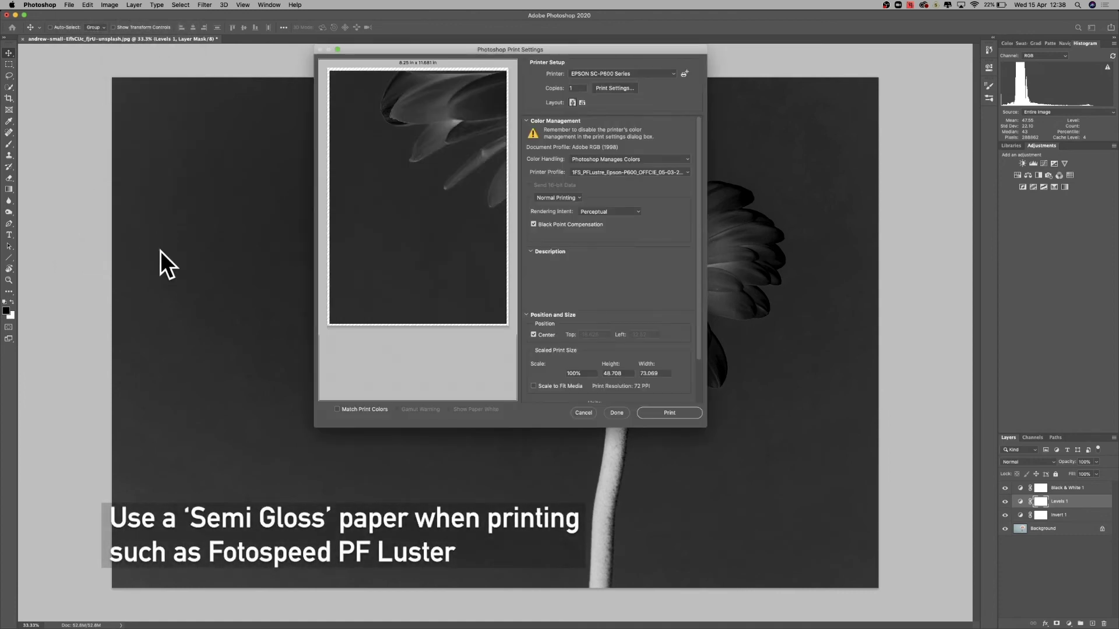
click(615, 90)
drag(553, 119, 554, 103)
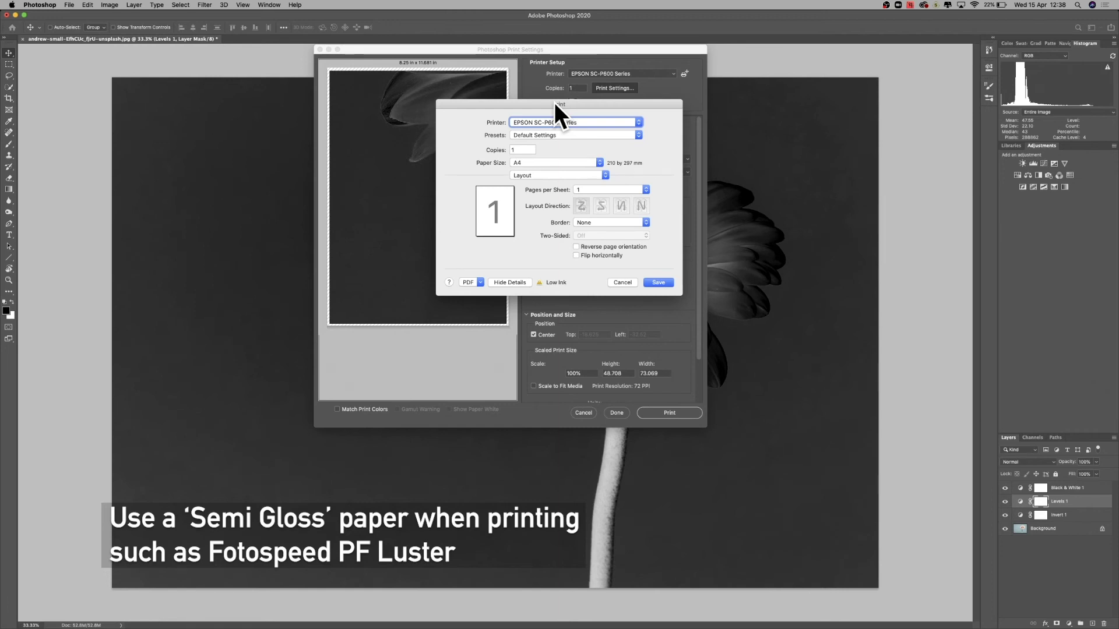
click(601, 175)
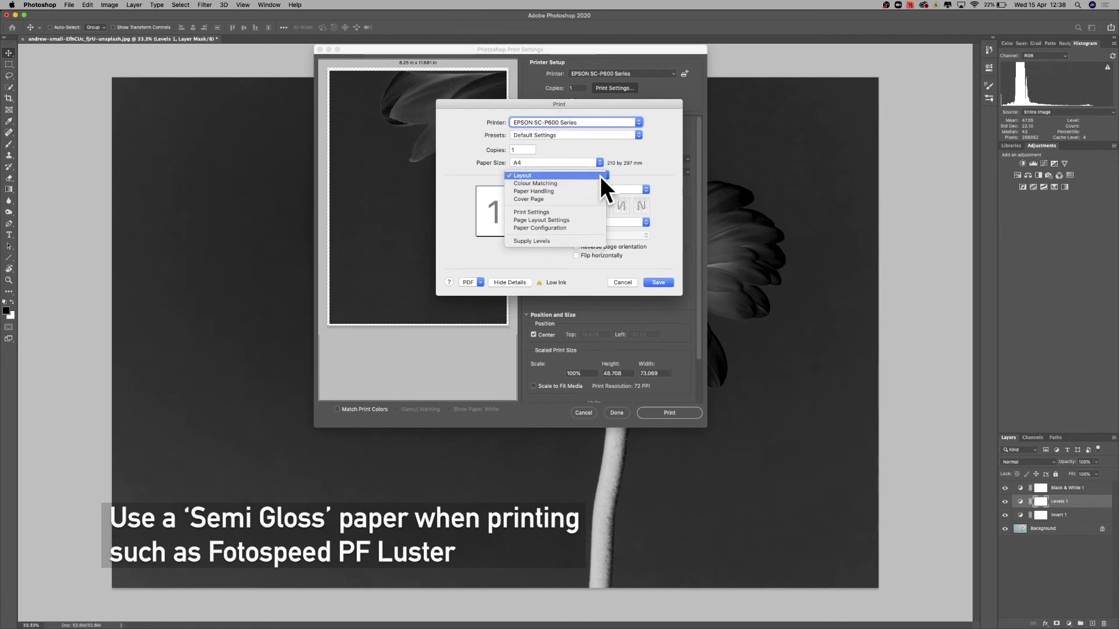
click(596, 210)
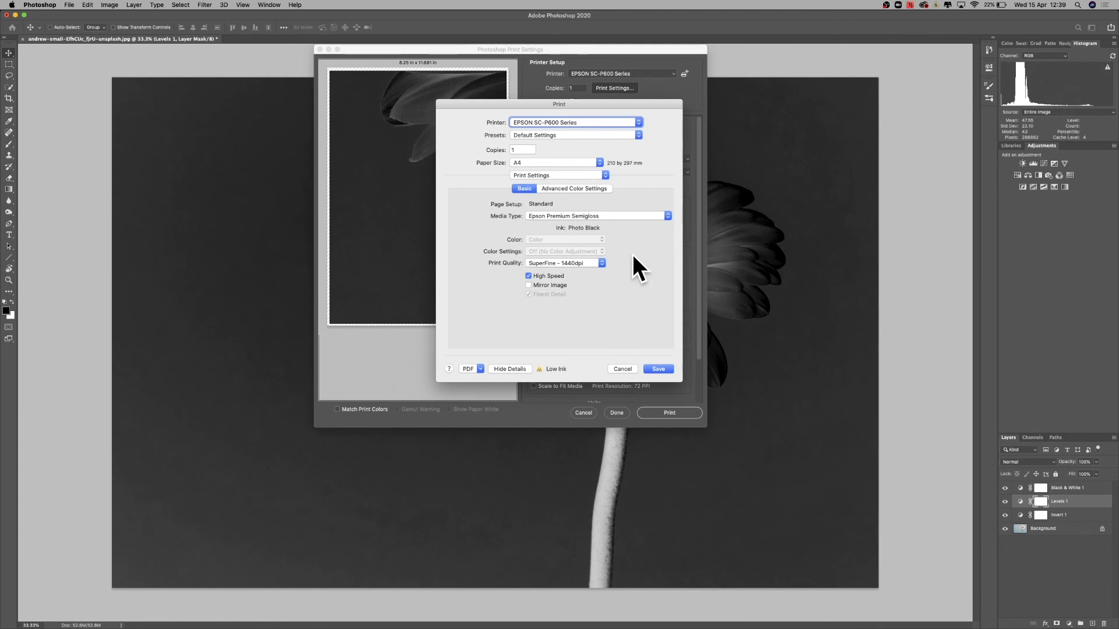
click(653, 369)
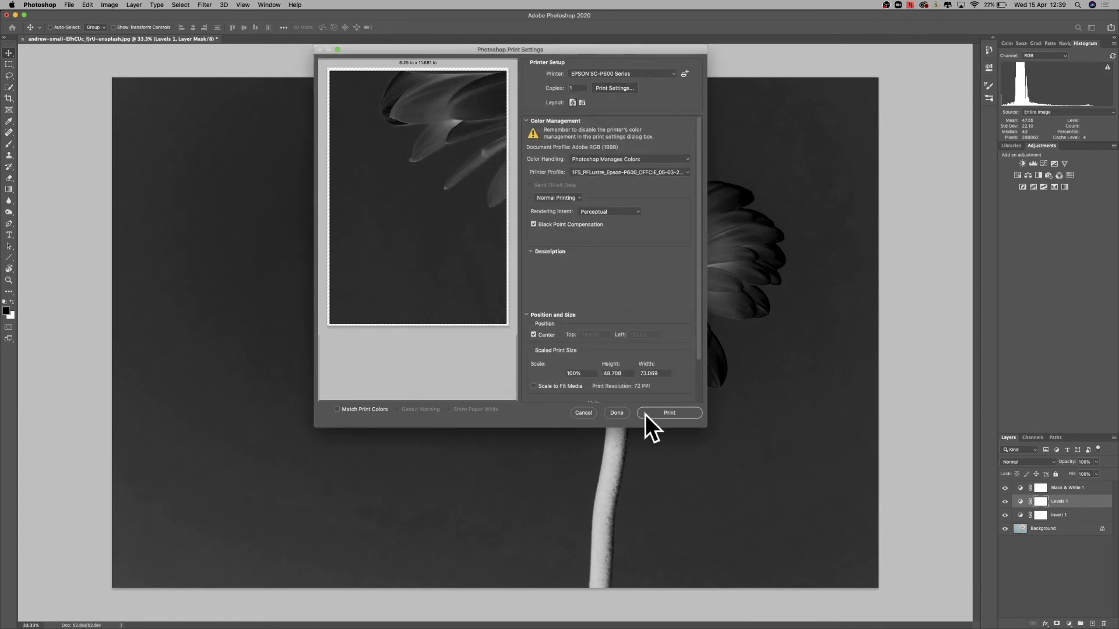
- Confirm the print settings, then hide Invert 1, Levels 1 and Black & White 1 to show the pink original
click(616, 412)
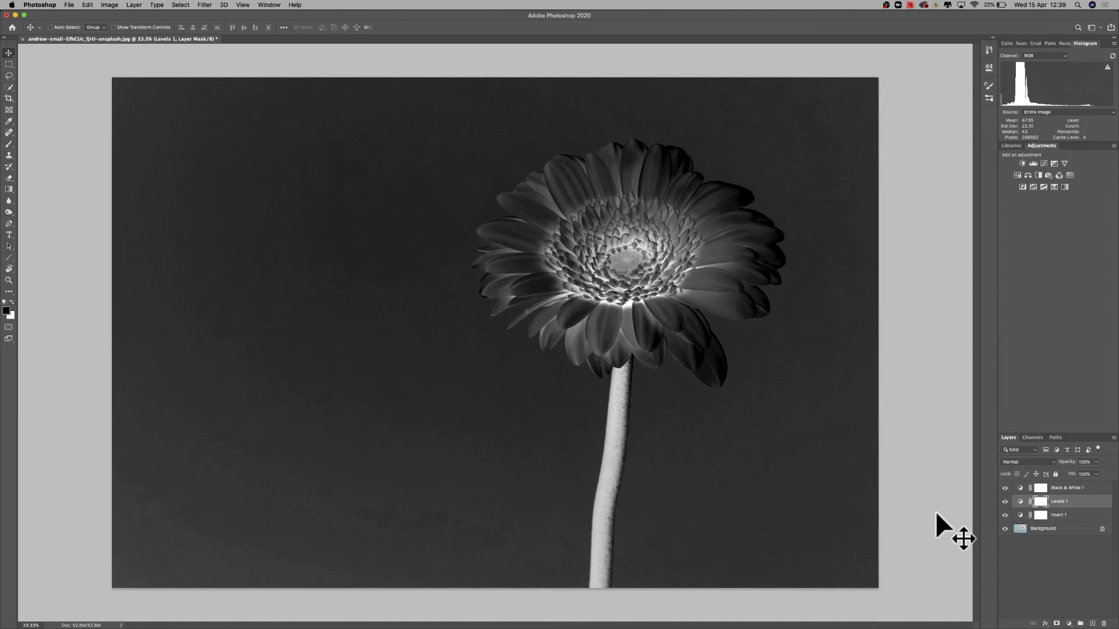
click(1054, 516)
click(1056, 501)
click(1058, 488)
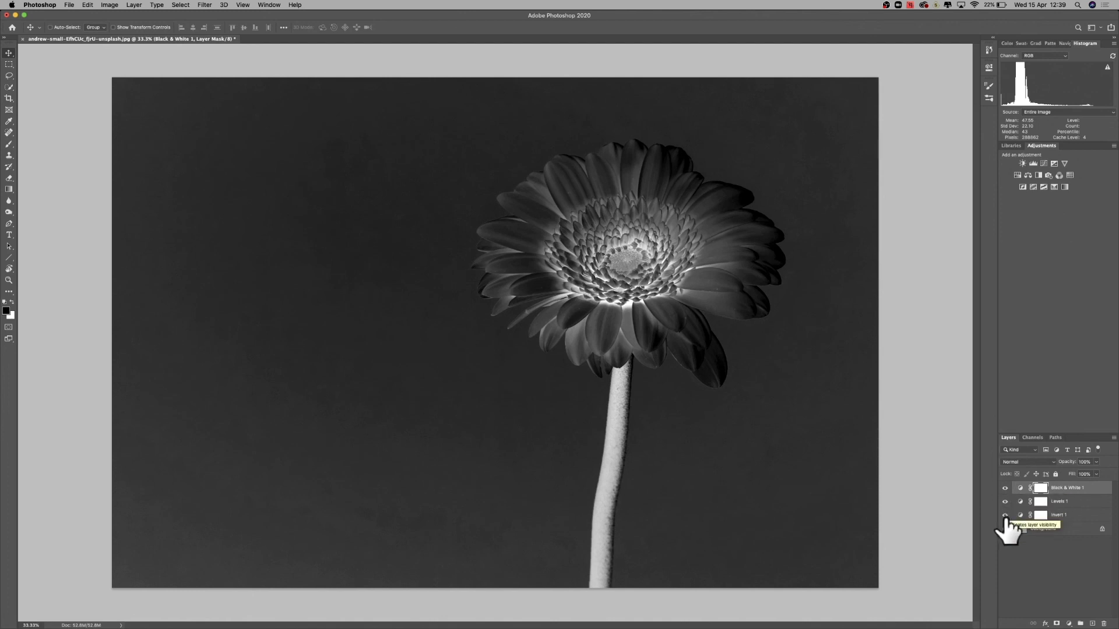
drag(1007, 518, 1006, 481)
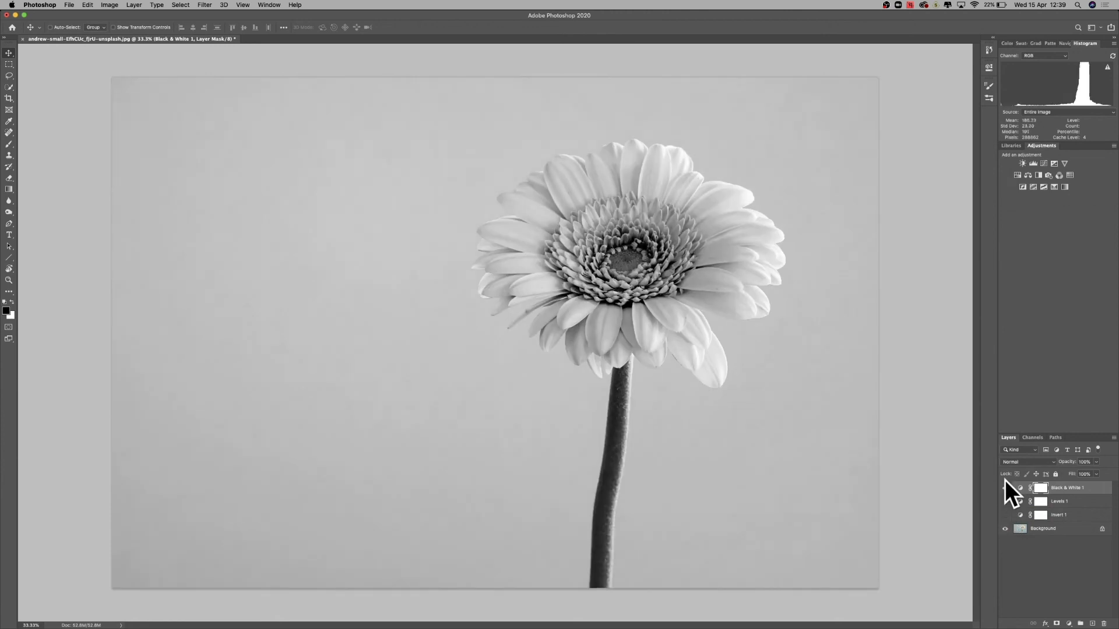
click(1004, 488)
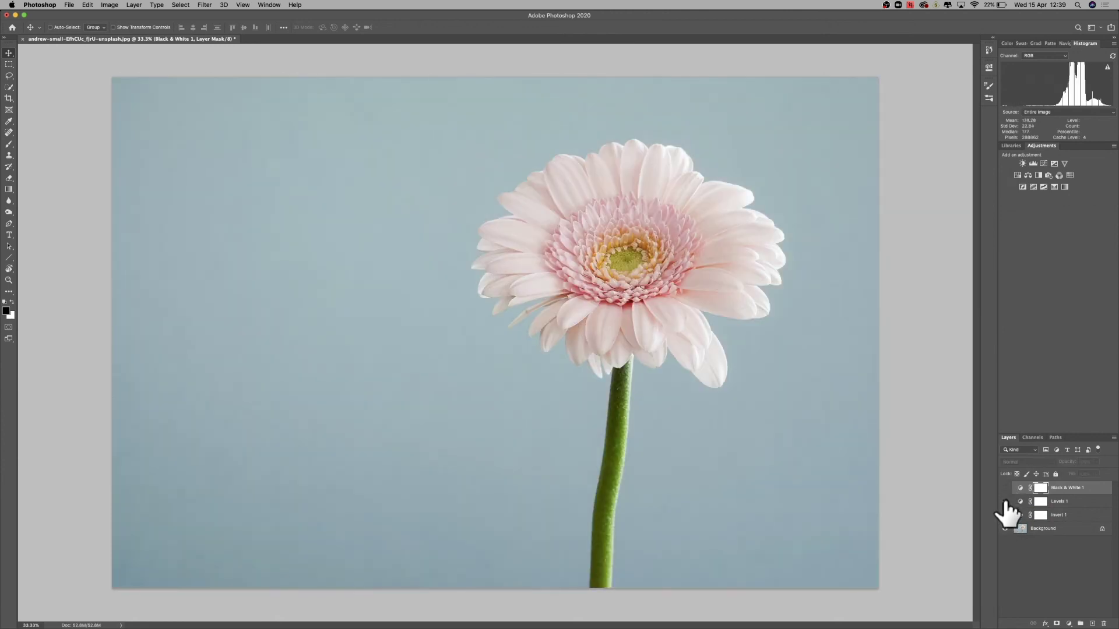